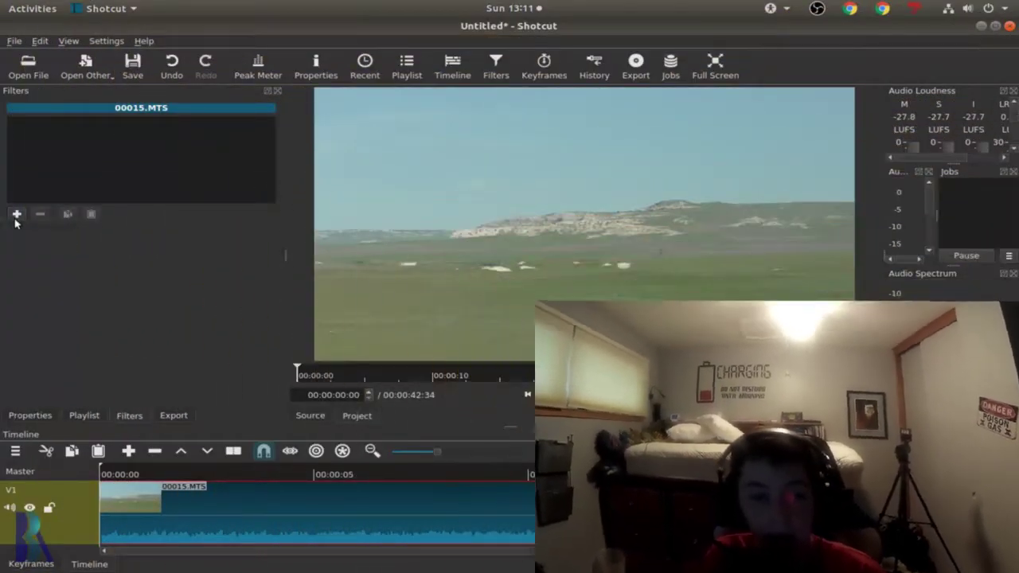
Add a Hue/Lightness/Saturation filter set to hue 100%, lightness 89% and saturation 133%.
{"action": "left_click", "coordinate": [16, 215]}
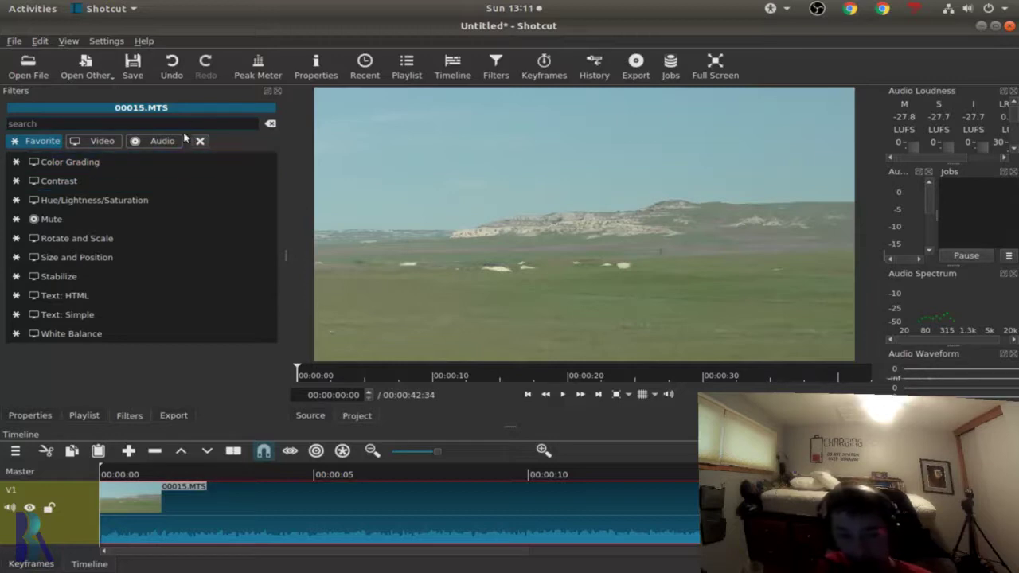
{"action": "left_click", "coordinate": [140, 206]}
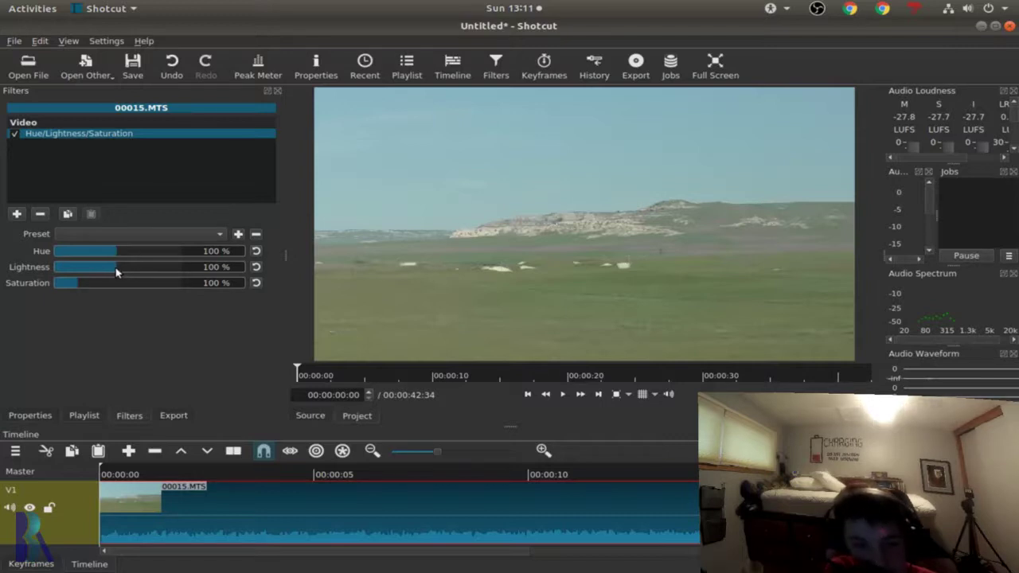
{"action": "left_click_drag", "start_coordinate": [115, 272], "coordinate": [113, 272]}
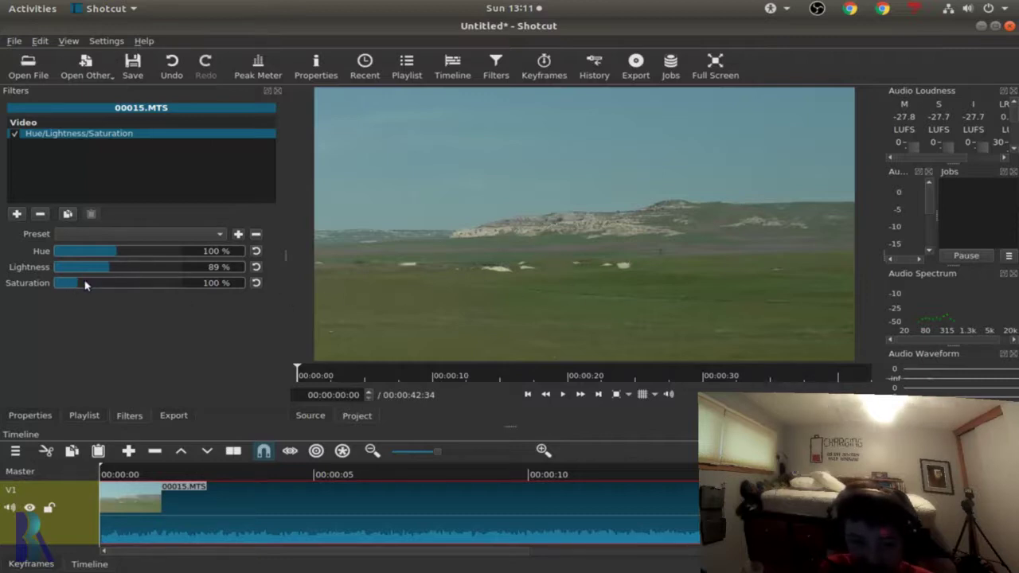
{"action": "mouse_move", "coordinate": [110, 255]}
{"action": "left_mouse_down"}
{"action": "mouse_move", "coordinate": [50, 257]}
{"action": "mouse_move", "coordinate": [182, 253]}
{"action": "mouse_move", "coordinate": [55, 253]}
{"action": "mouse_move", "coordinate": [151, 251]}
{"action": "mouse_move", "coordinate": [114, 246]}
{"action": "mouse_move", "coordinate": [125, 248]}
{"action": "left_mouse_up"}
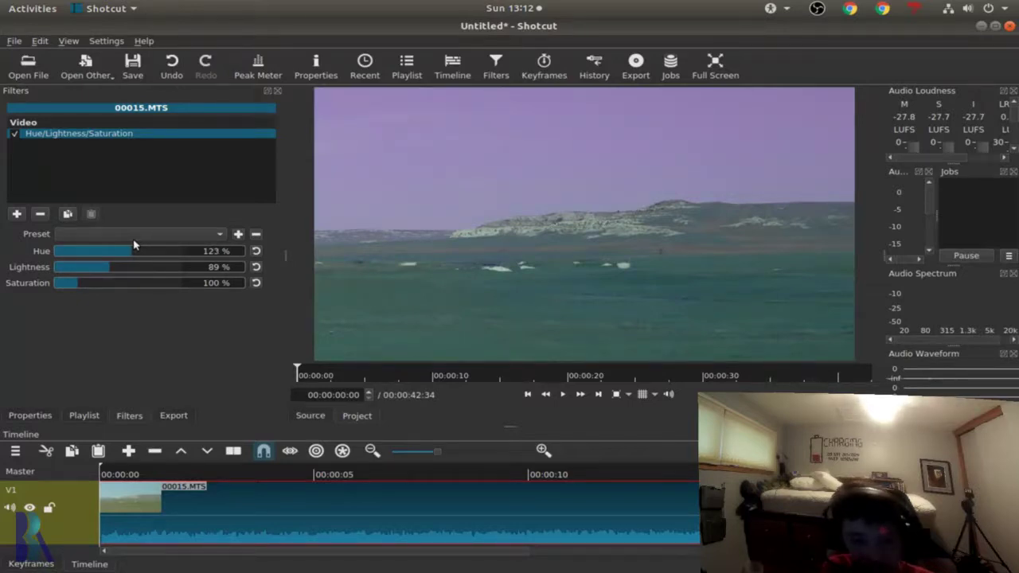
{"action": "left_click", "coordinate": [256, 252]}
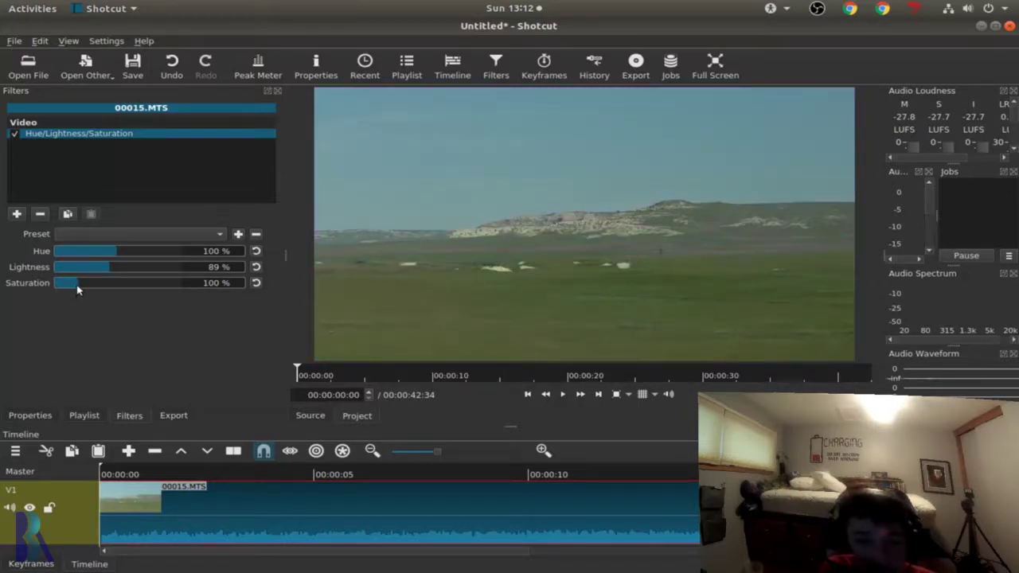
{"action": "left_click_drag", "start_coordinate": [78, 289], "coordinate": [85, 289]}
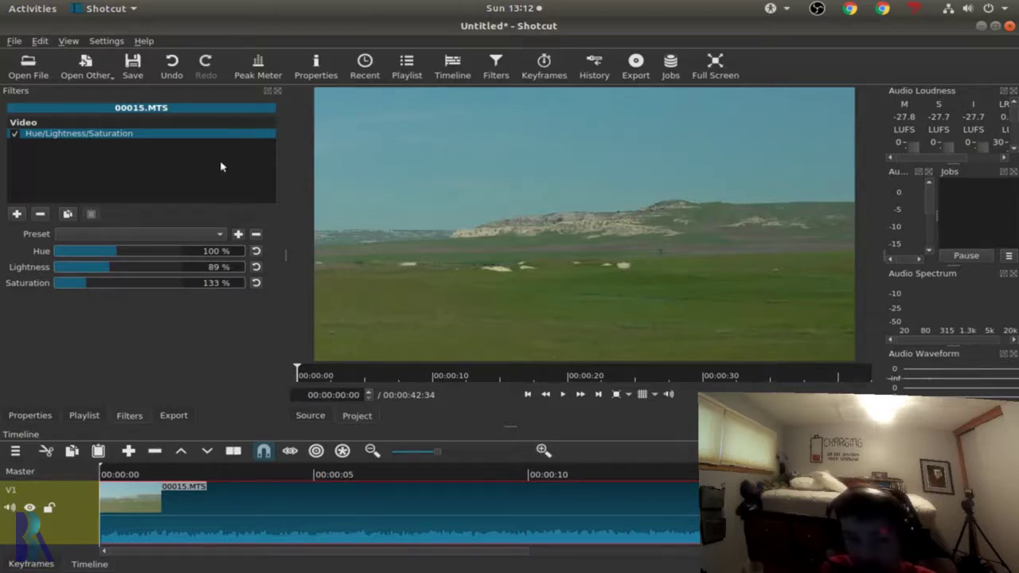
Add a Color Grading filter and nudge the Shadows wheel so red reads about −6.5%.
{"action": "left_click", "coordinate": [17, 214]}
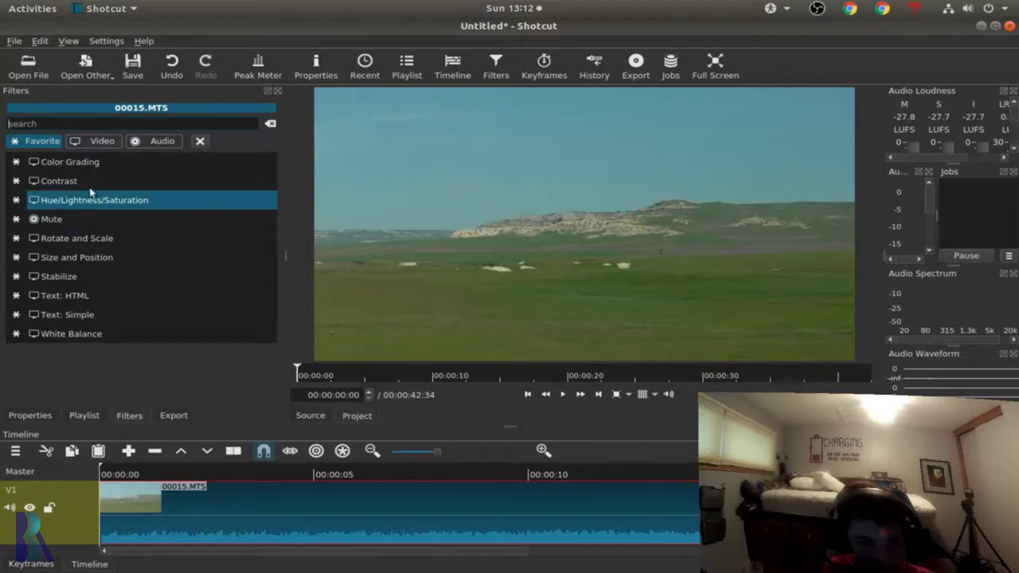
{"action": "left_click", "coordinate": [90, 166]}
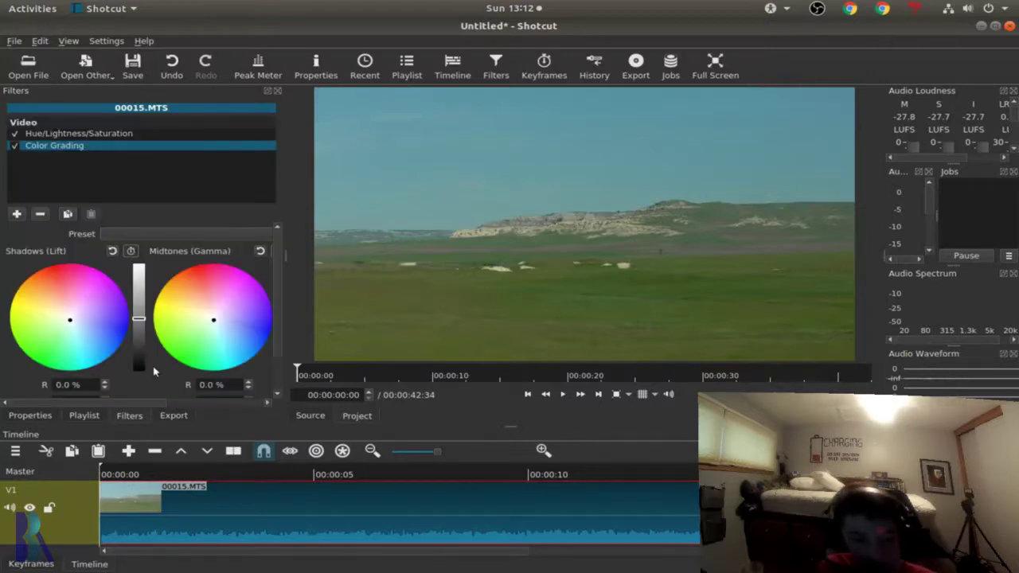
{"action": "scroll", "coordinate": [129, 402], "scroll_direction": "right", "scroll_amount": 3}
{"action": "scroll", "coordinate": [127, 401], "scroll_direction": "left", "scroll_amount": 3}
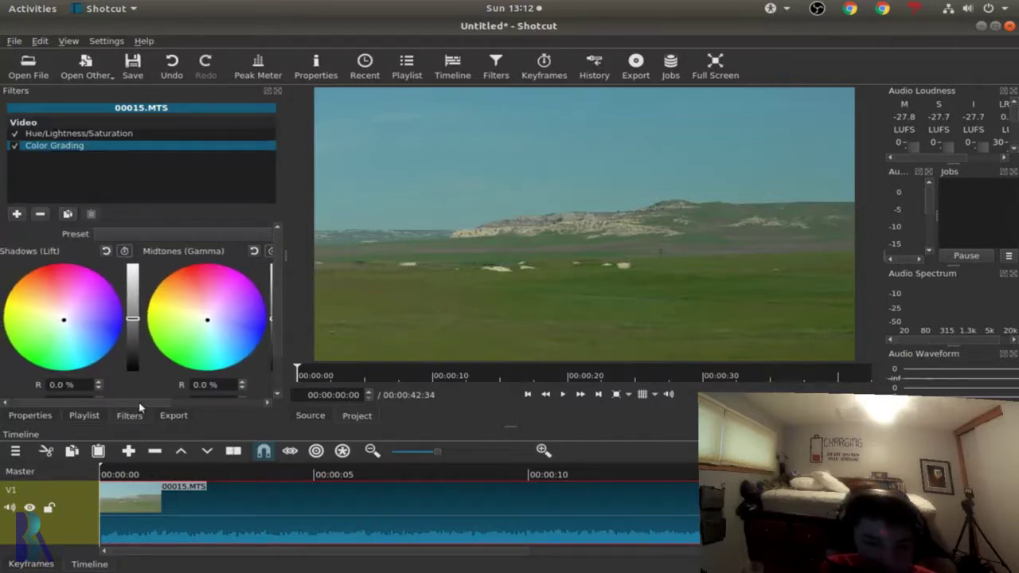
{"action": "scroll", "coordinate": [122, 392], "scroll_direction": "left", "scroll_amount": 1}
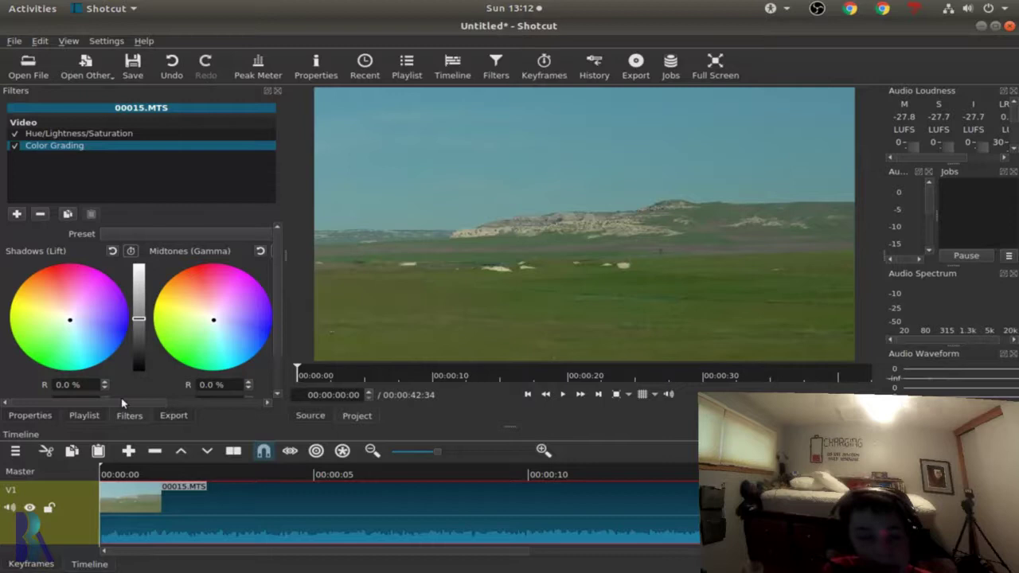
{"action": "left_click_drag", "start_coordinate": [140, 405], "coordinate": [90, 413]}
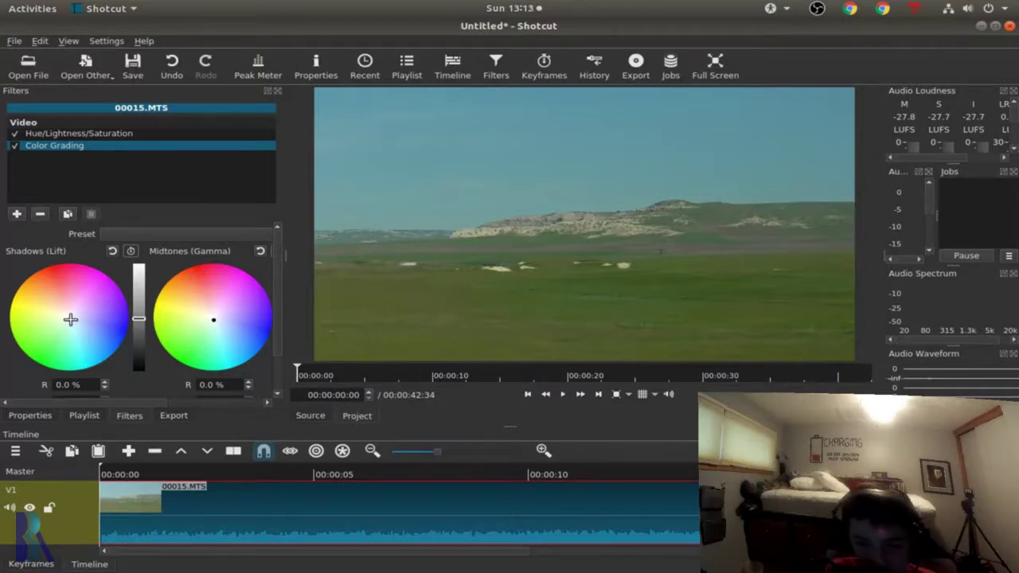
{"action": "left_click_drag", "start_coordinate": [71, 319], "coordinate": [69, 320]}
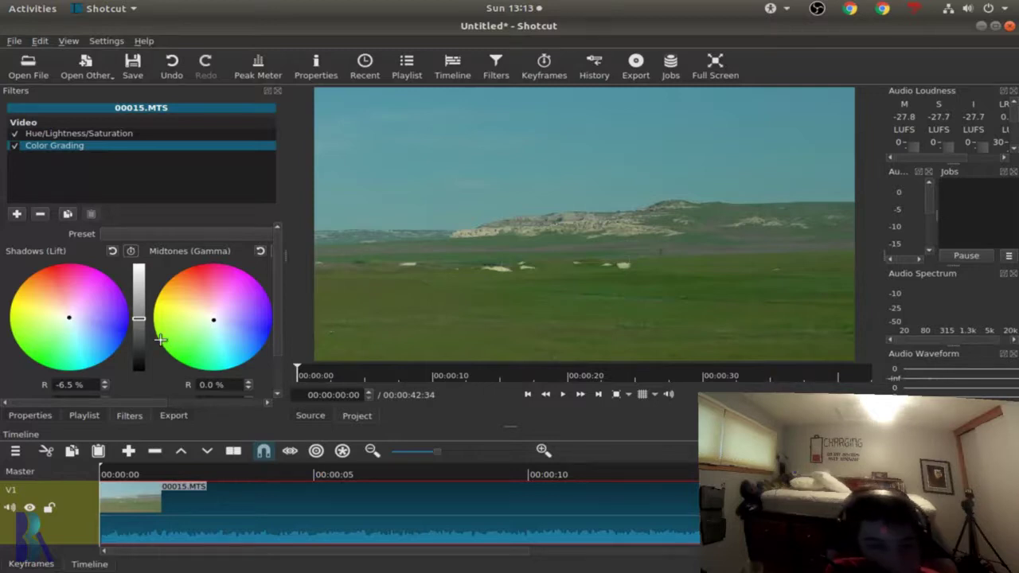
{"action": "left_click_drag", "start_coordinate": [150, 406], "coordinate": [201, 402]}
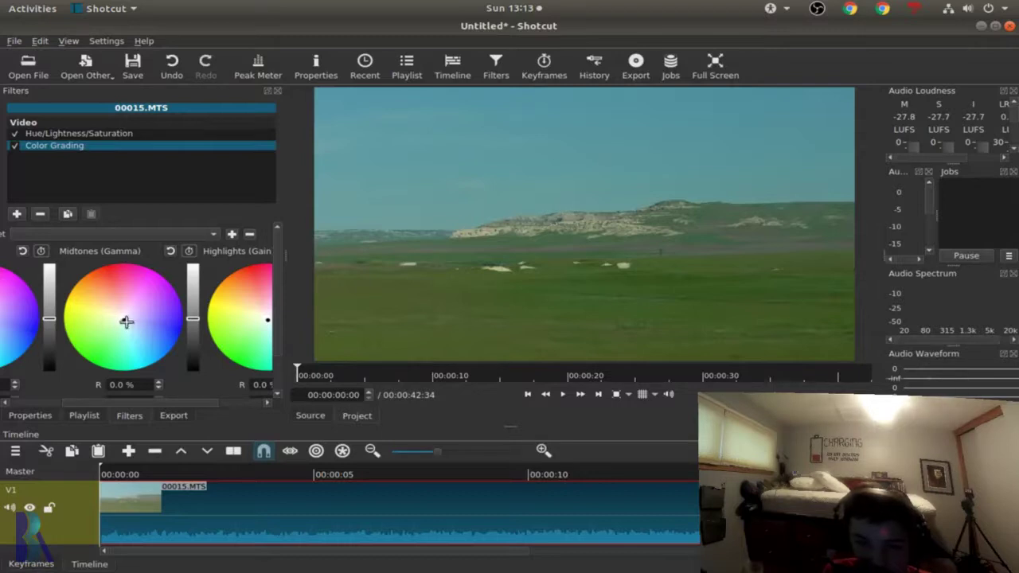
Pull red out of the midtones wheel (R −15.4%, G −10.0%) and nudge the highlights wheel.
{"action": "left_click", "coordinate": [124, 320]}
{"action": "left_click_drag", "start_coordinate": [124, 320], "coordinate": [123, 318]}
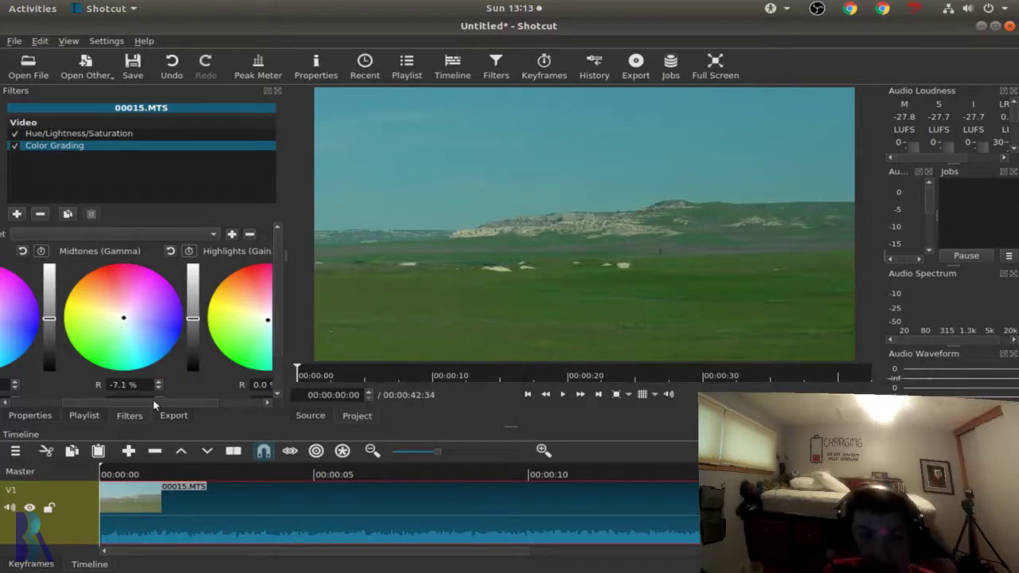
{"action": "left_click_drag", "start_coordinate": [156, 404], "coordinate": [256, 404]}
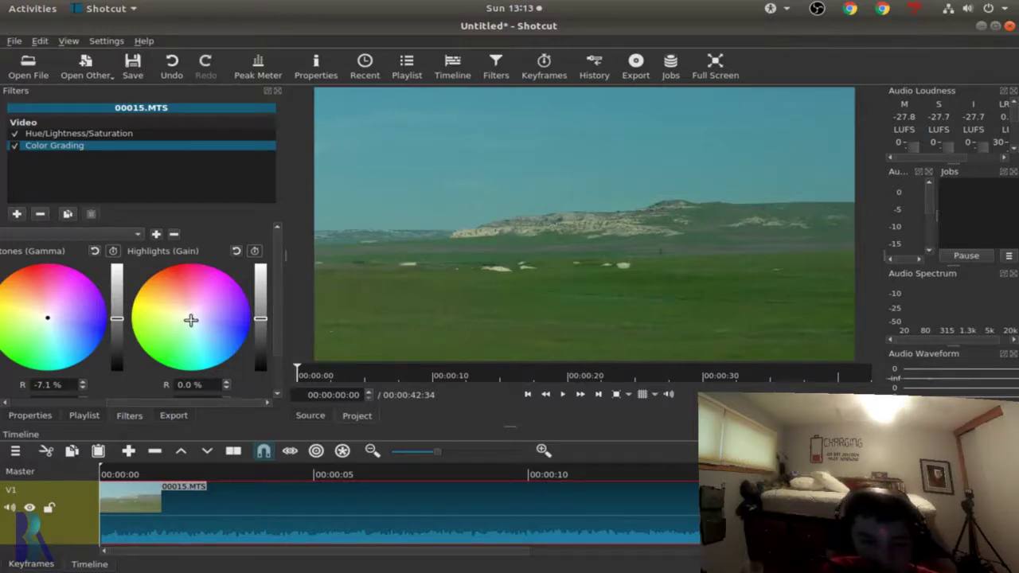
{"action": "left_click", "coordinate": [191, 319]}
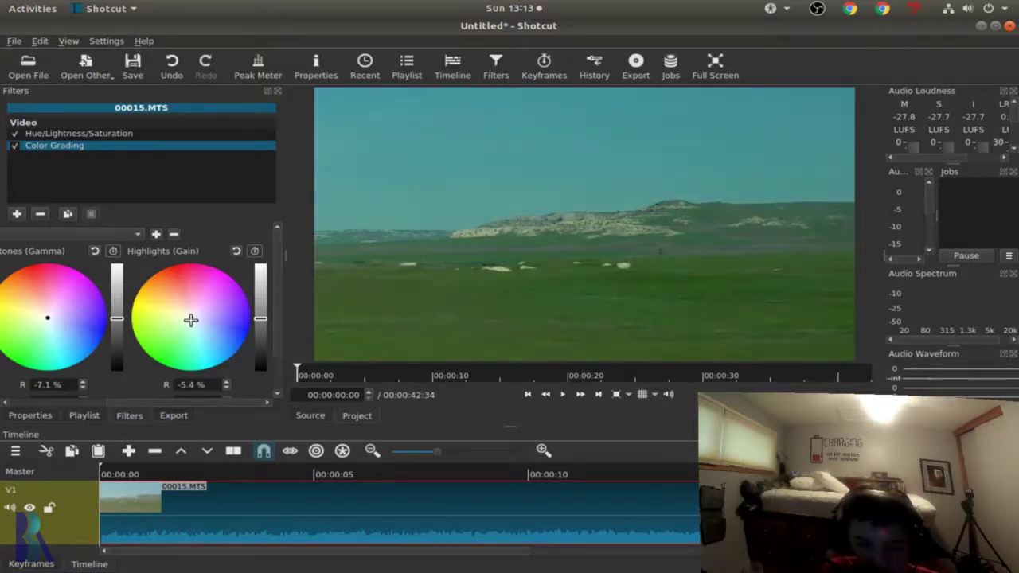
{"action": "left_click_drag", "start_coordinate": [191, 320], "coordinate": [188, 318]}
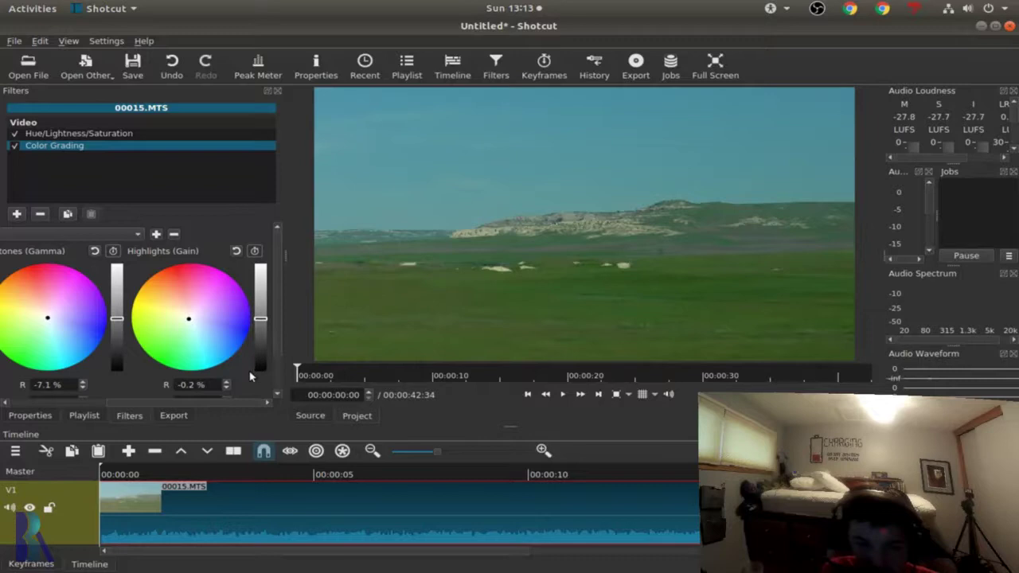
Raise the Highlights brightness slider and lower the Midtones slider slightly.
{"action": "scroll", "coordinate": [250, 377], "scroll_direction": "up", "scroll_amount": 1}
{"action": "scroll", "coordinate": [283, 352], "scroll_direction": "down", "scroll_amount": 3}
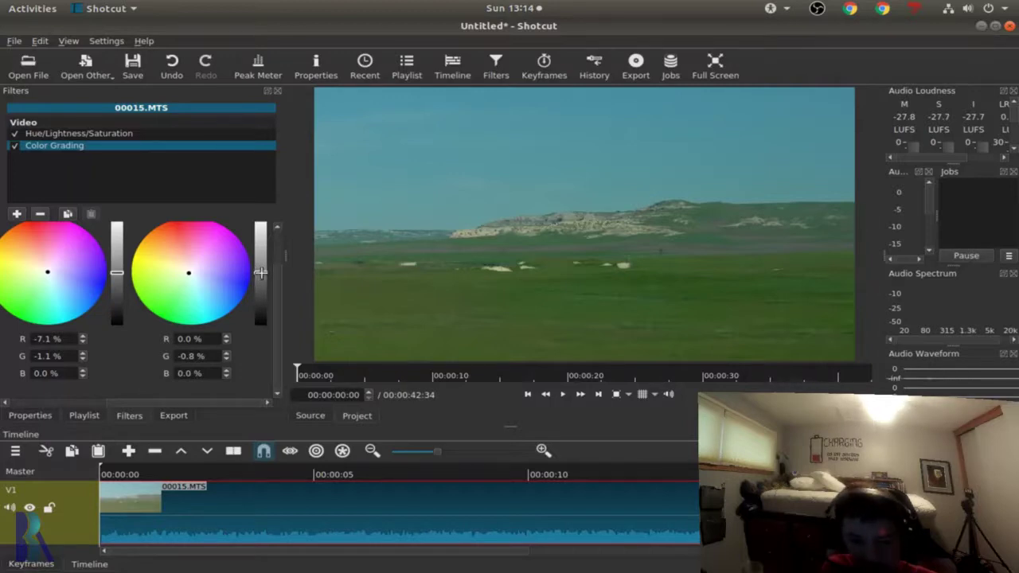
{"action": "left_click_drag", "start_coordinate": [261, 274], "coordinate": [261, 266]}
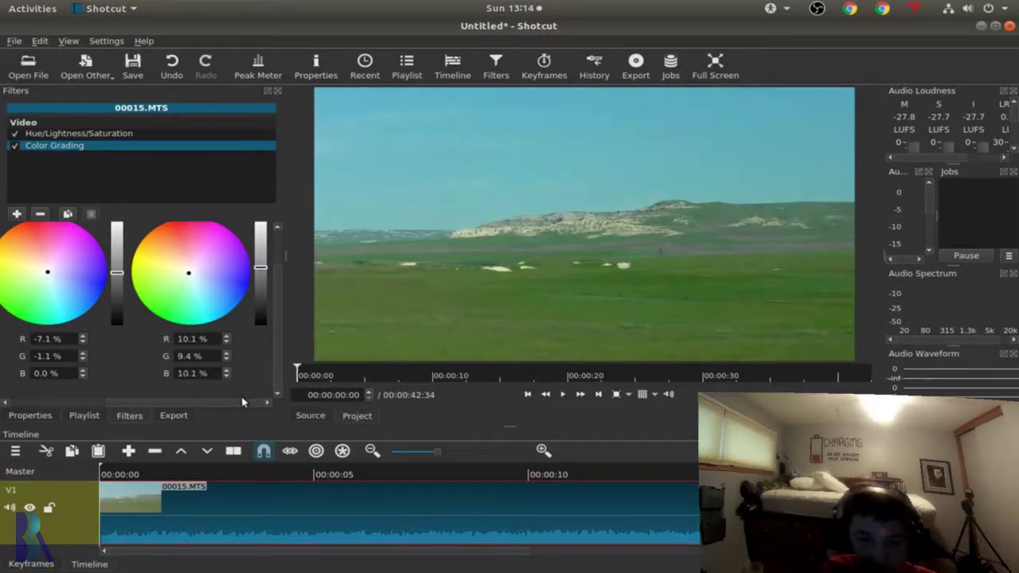
{"action": "scroll", "coordinate": [242, 402], "scroll_direction": "left", "scroll_amount": 3}
{"action": "scroll", "coordinate": [240, 341], "scroll_direction": "up", "scroll_amount": 2}
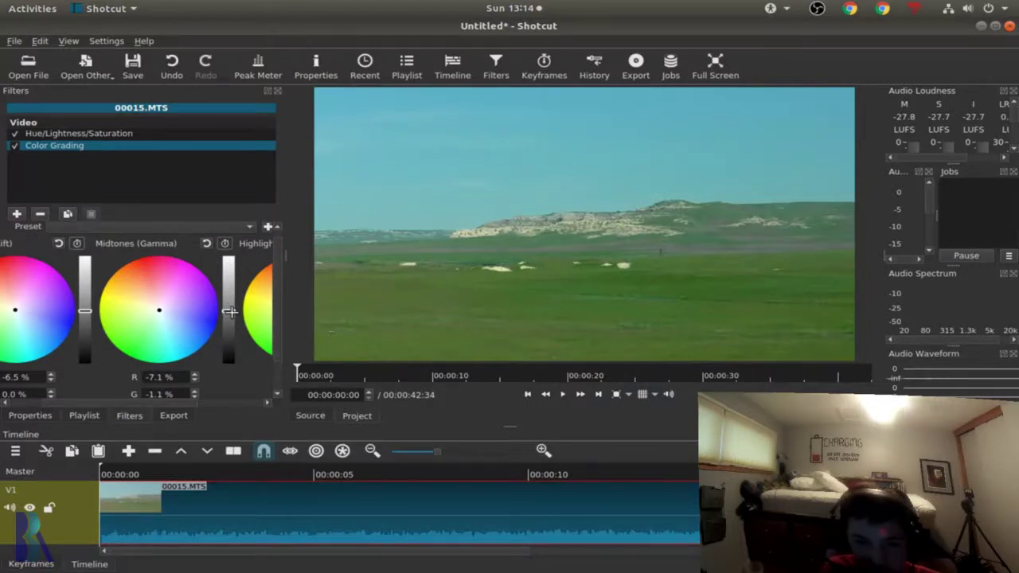
{"action": "left_click_drag", "start_coordinate": [229, 311], "coordinate": [230, 315]}
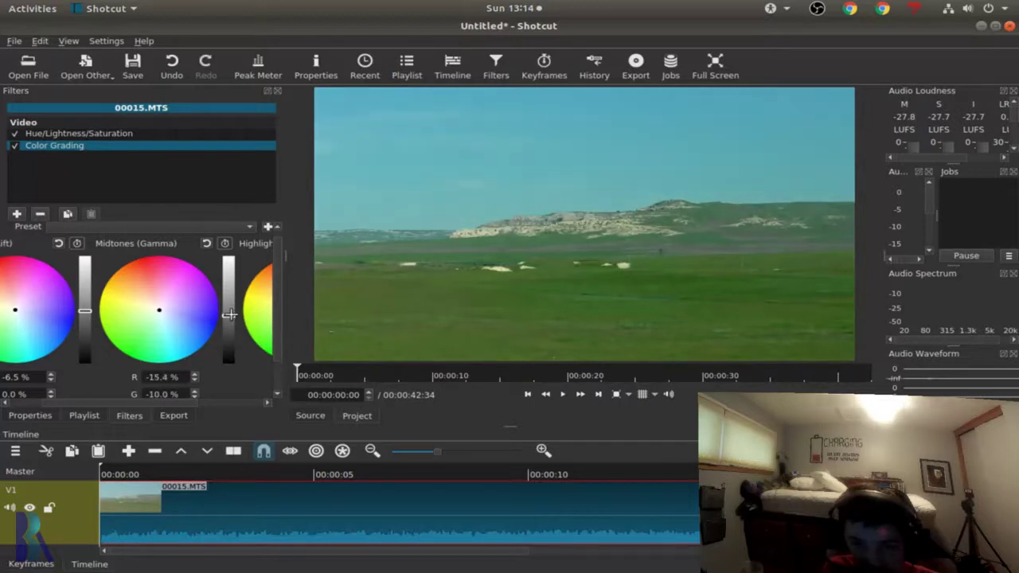
{"action": "left_click_drag", "start_coordinate": [191, 403], "coordinate": [133, 404]}
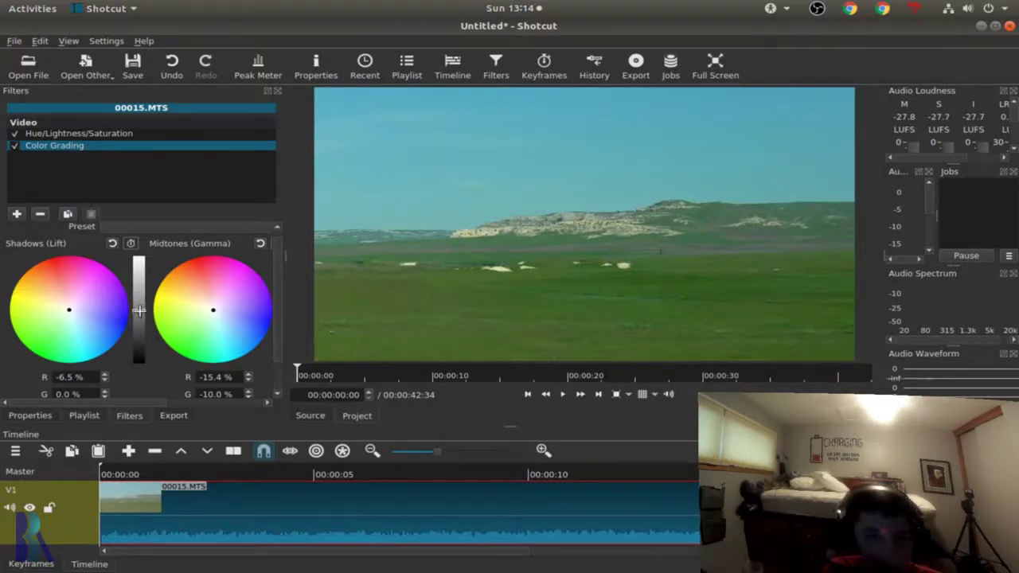
Add a Contrast filter from the video filters and set its level to 48.9%.
{"action": "left_click", "coordinate": [16, 214]}
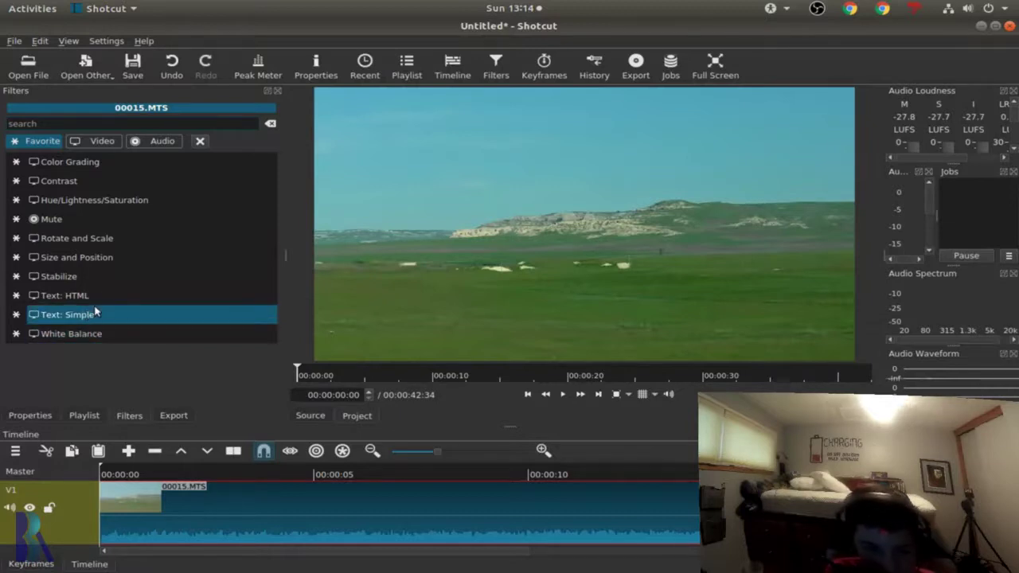
{"action": "left_click", "coordinate": [99, 141]}
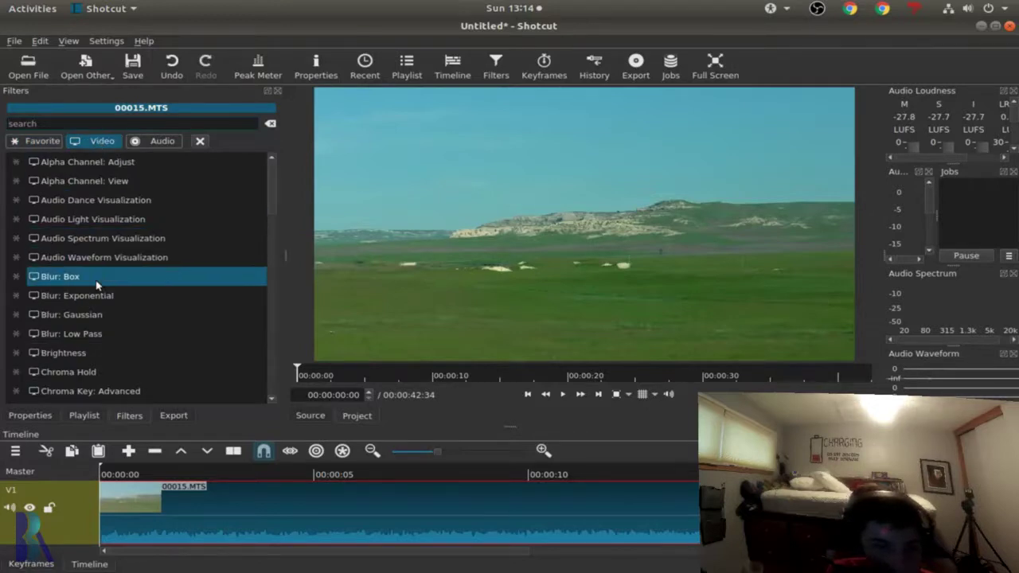
{"action": "scroll", "coordinate": [96, 287], "scroll_direction": "down", "scroll_amount": 2}
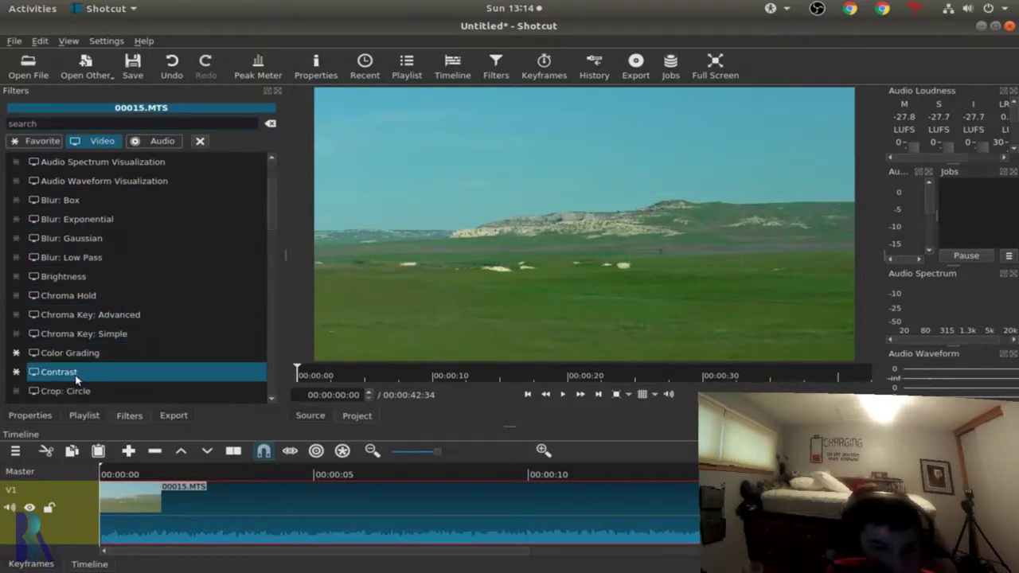
{"action": "left_click", "coordinate": [76, 377]}
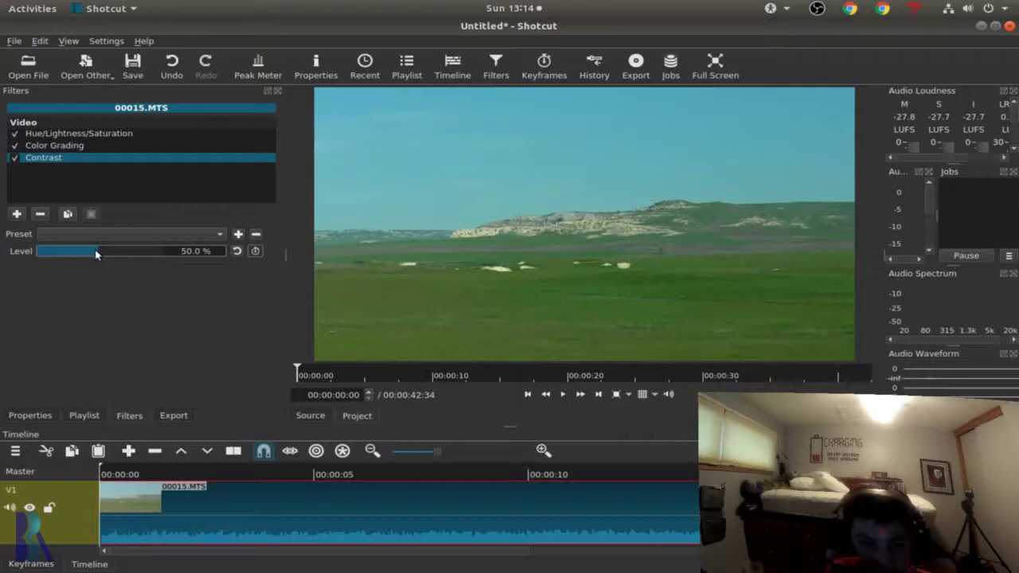
{"action": "left_click_drag", "start_coordinate": [95, 253], "coordinate": [163, 256]}
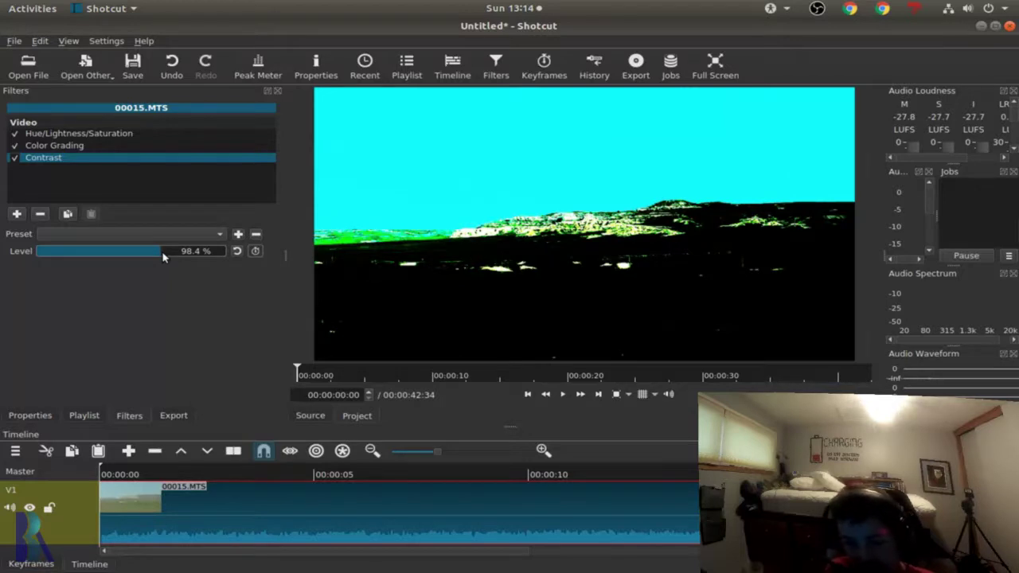
{"action": "left_click_drag", "start_coordinate": [162, 256], "coordinate": [98, 250]}
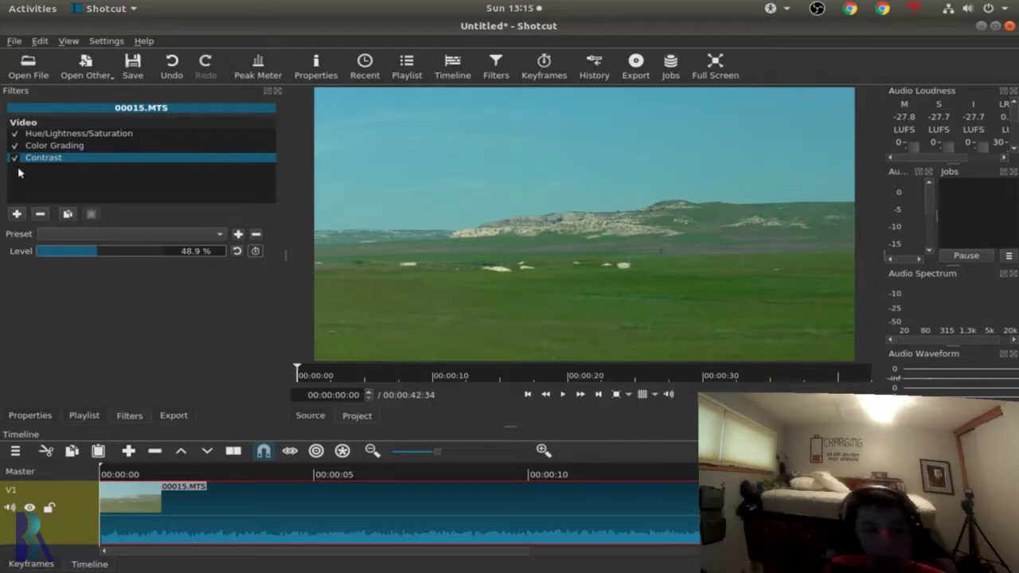
Switch the three filters off and toggle Color Grading to compare with the original clip.
{"action": "left_click", "coordinate": [15, 134]}
{"action": "left_click", "coordinate": [15, 147]}
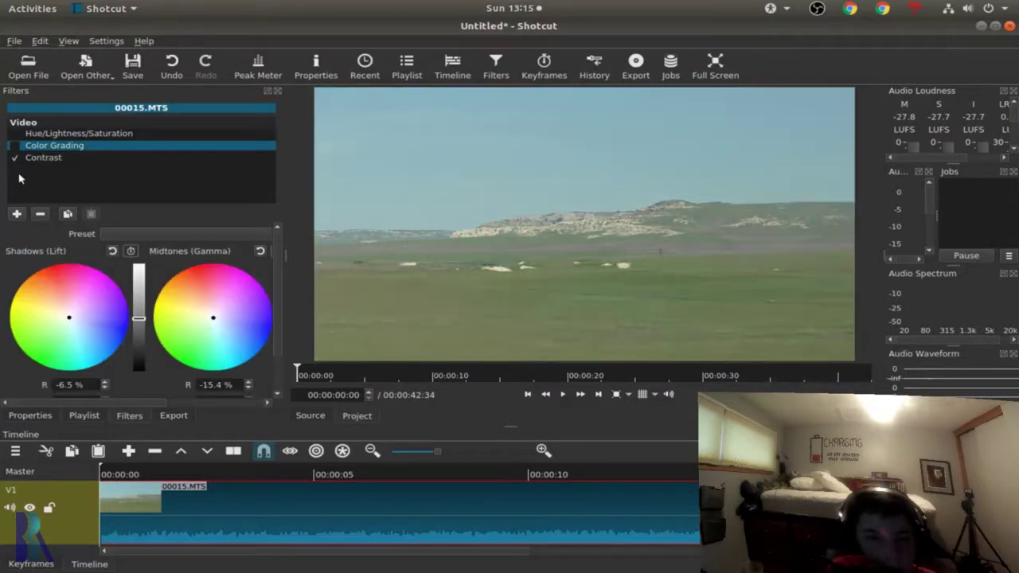
{"action": "left_click", "coordinate": [16, 158]}
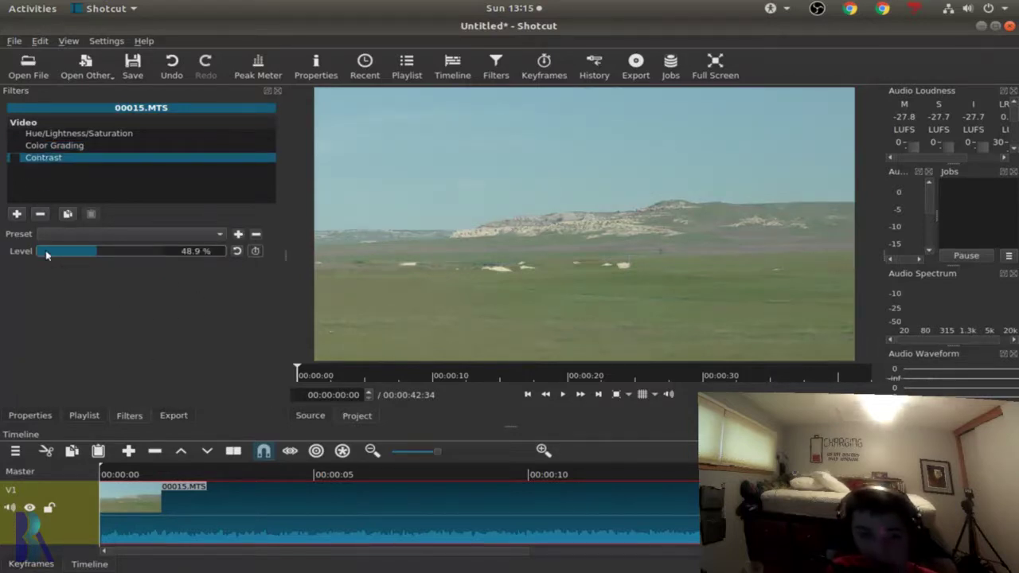
{"action": "left_click", "coordinate": [16, 148]}
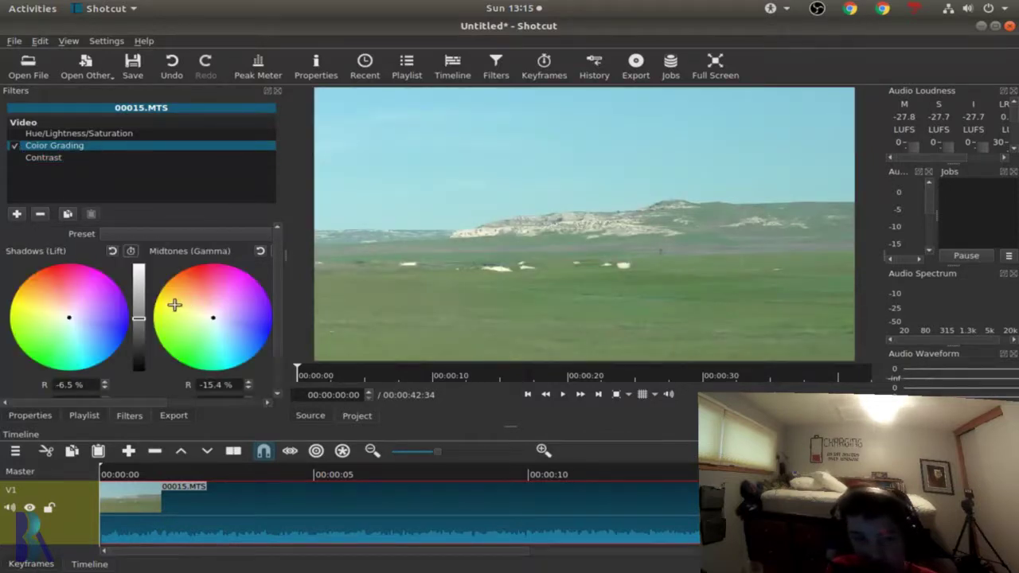
{"action": "left_click", "coordinate": [16, 146]}
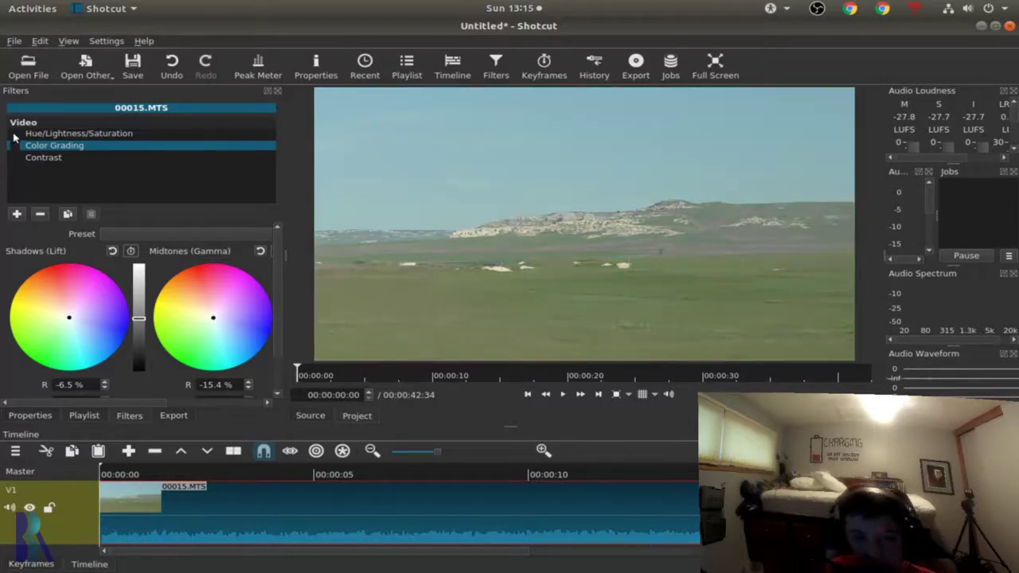
Re-enable all three filters, then remove the Contrast filter.
{"action": "left_click", "coordinate": [14, 135]}
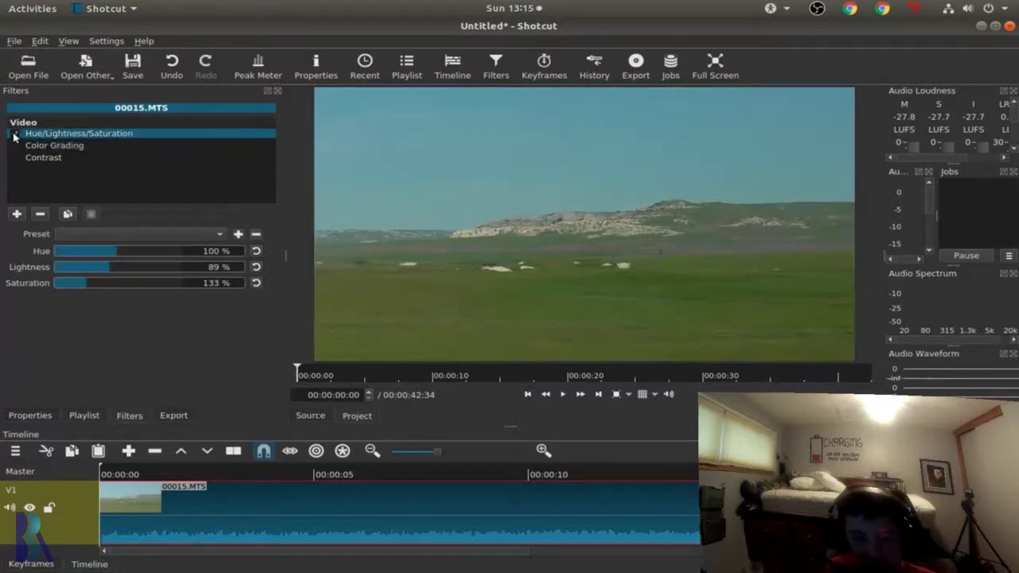
{"action": "left_click", "coordinate": [15, 147]}
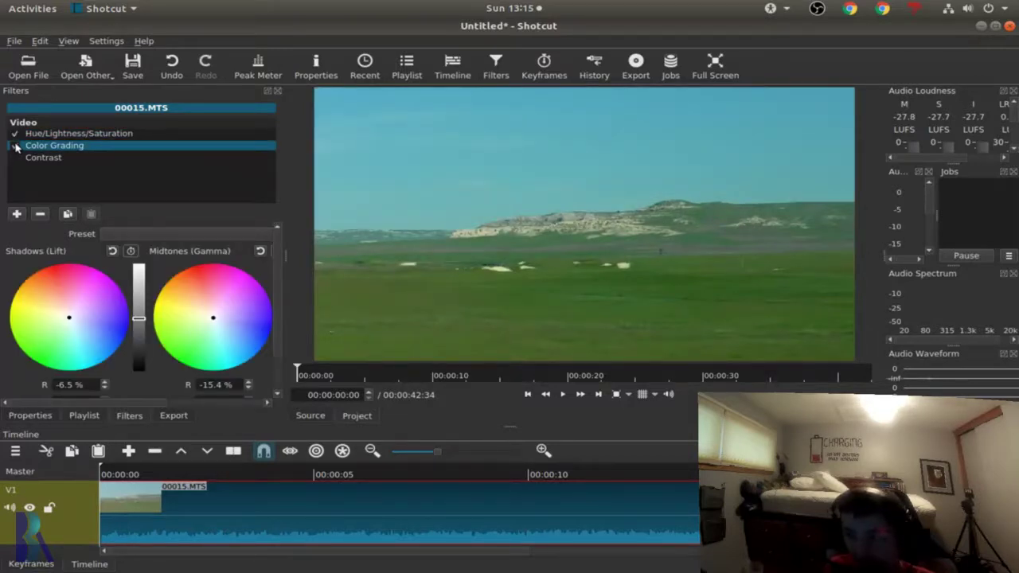
{"action": "left_click", "coordinate": [13, 158]}
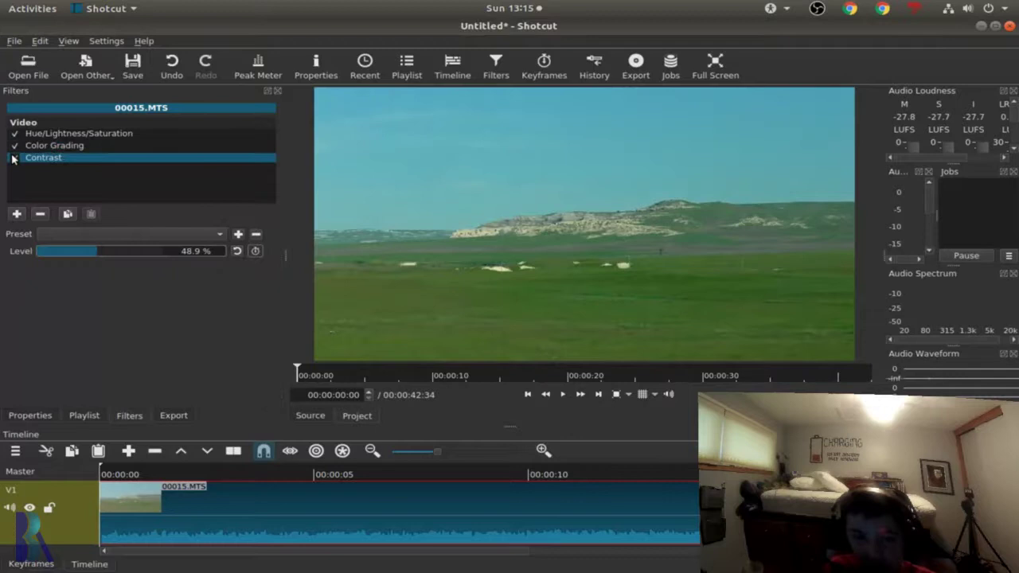
{"action": "left_click", "coordinate": [40, 215]}
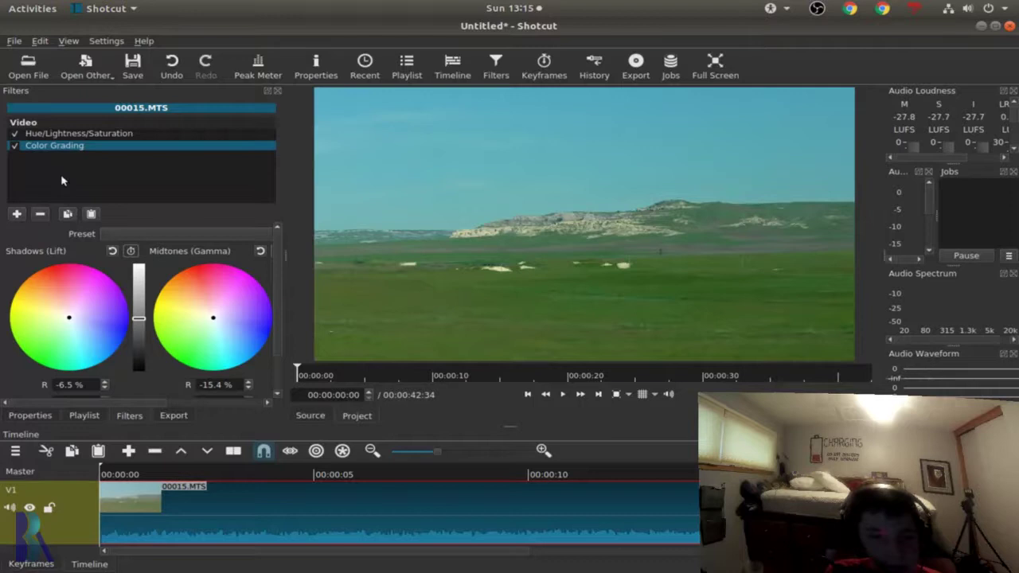
Remove the Hue/Lightness/Saturation filter and shift the Color Grading midtones toward green.
{"action": "left_click", "coordinate": [36, 135]}
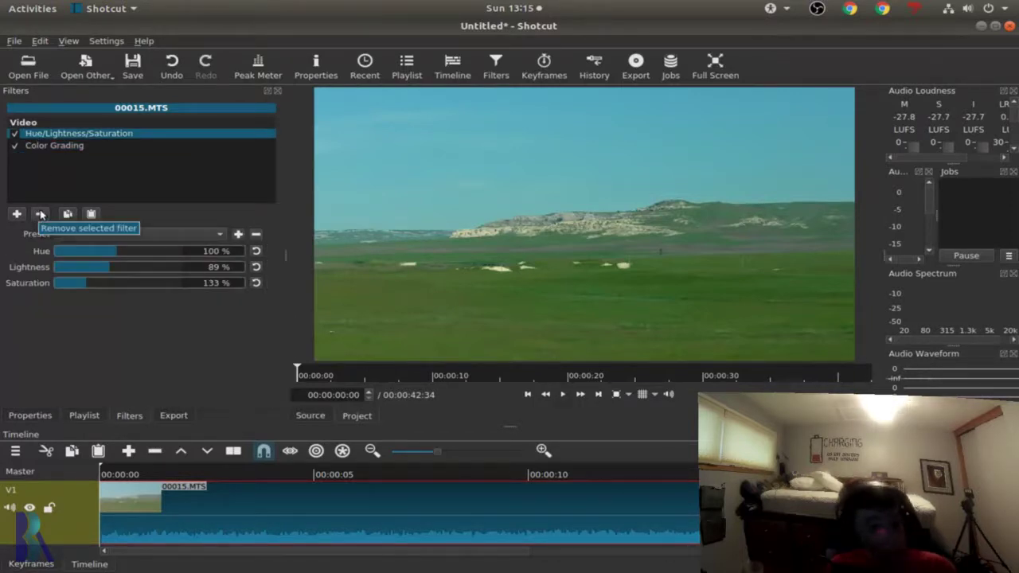
{"action": "left_click", "coordinate": [39, 214]}
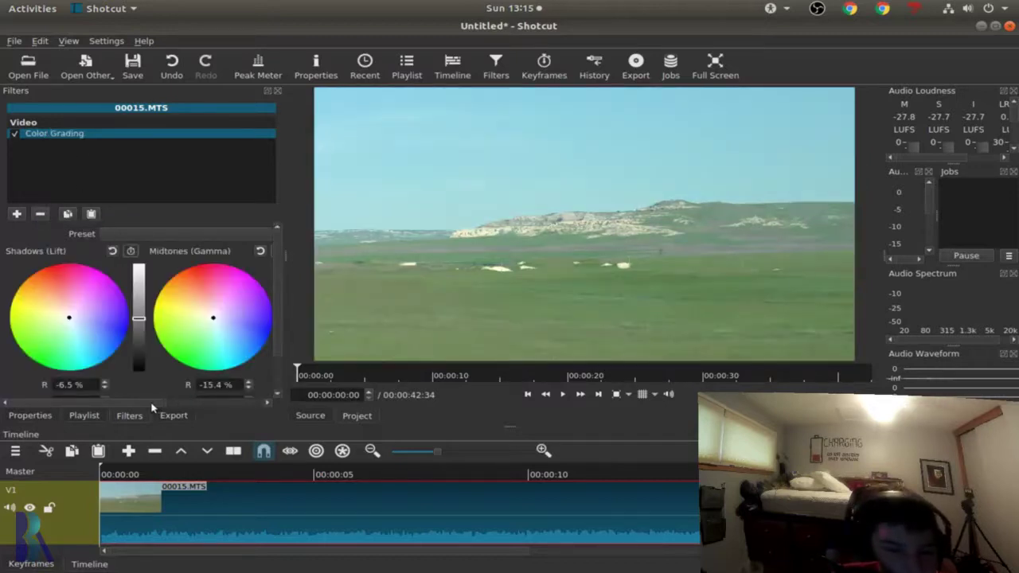
{"action": "scroll", "coordinate": [151, 404], "scroll_direction": "right", "scroll_amount": 1}
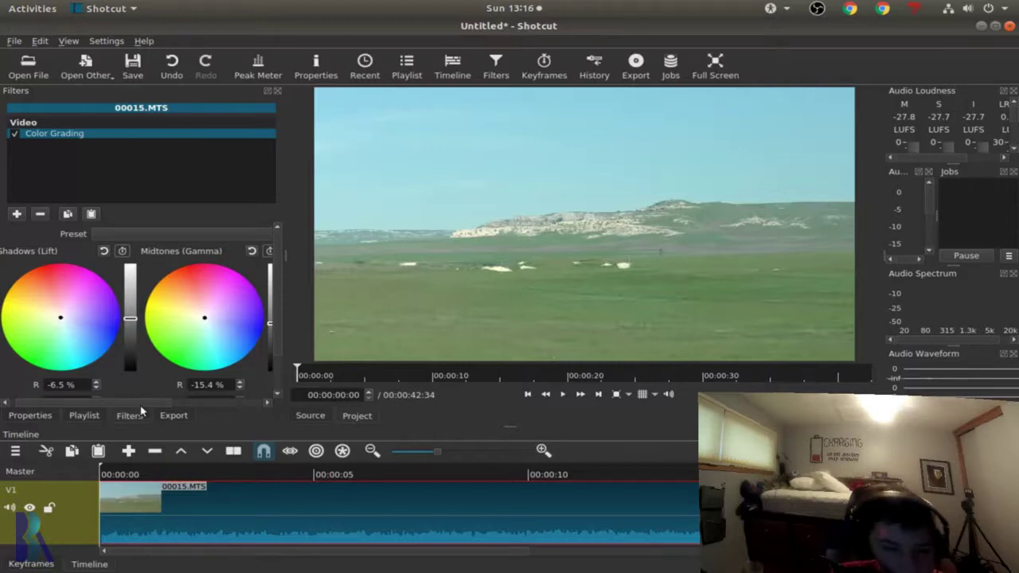
{"action": "scroll", "coordinate": [137, 410], "scroll_direction": "left", "scroll_amount": 1}
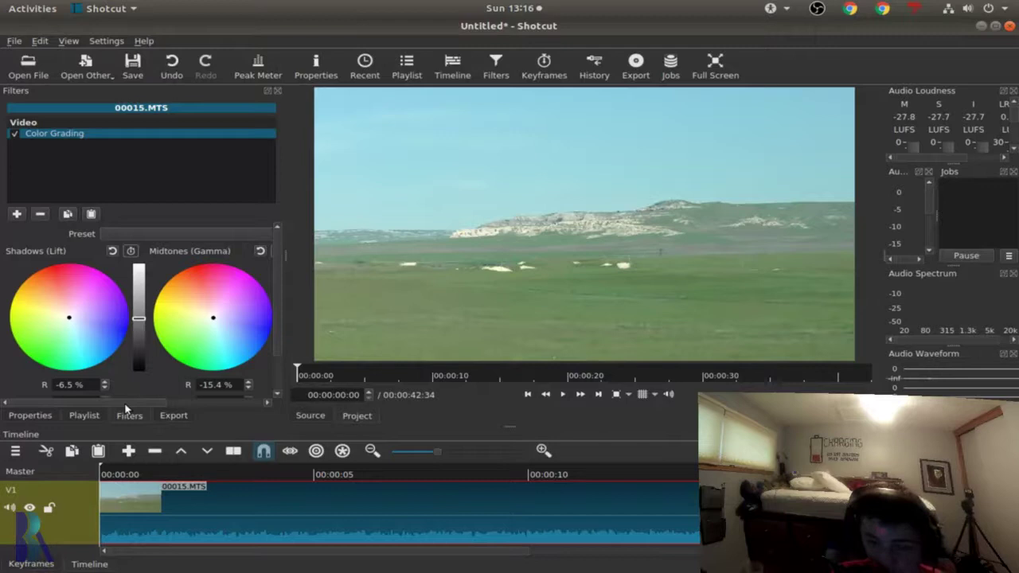
{"action": "scroll", "coordinate": [133, 404], "scroll_direction": "right", "scroll_amount": 3}
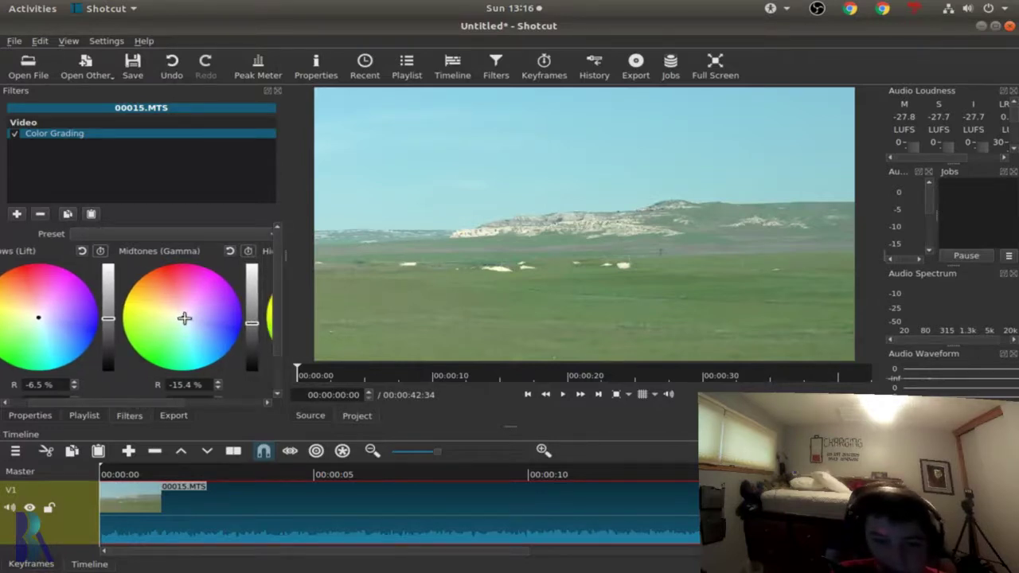
{"action": "left_click_drag", "start_coordinate": [183, 319], "coordinate": [174, 326]}
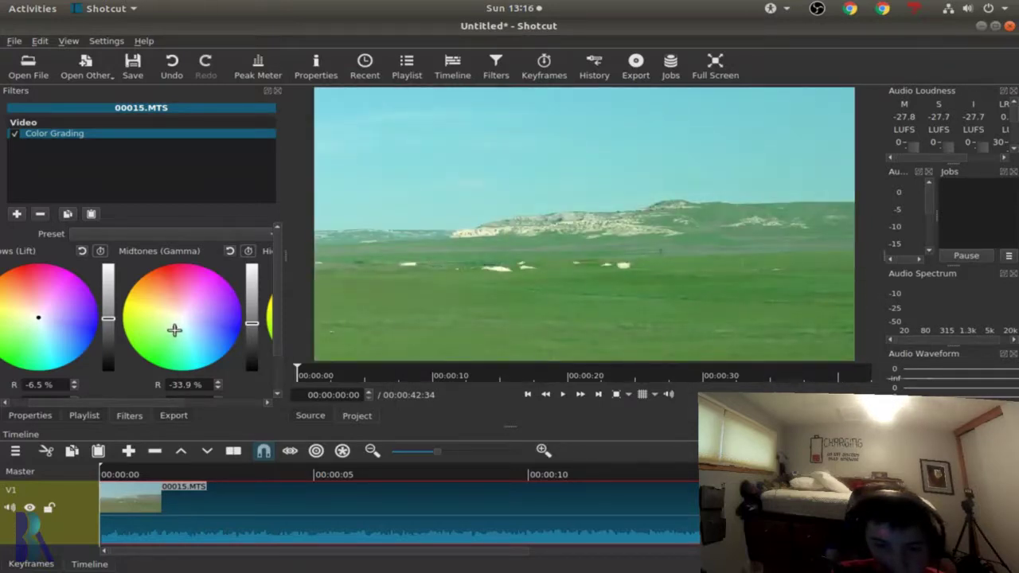
{"action": "left_click_drag", "start_coordinate": [167, 404], "coordinate": [249, 400]}
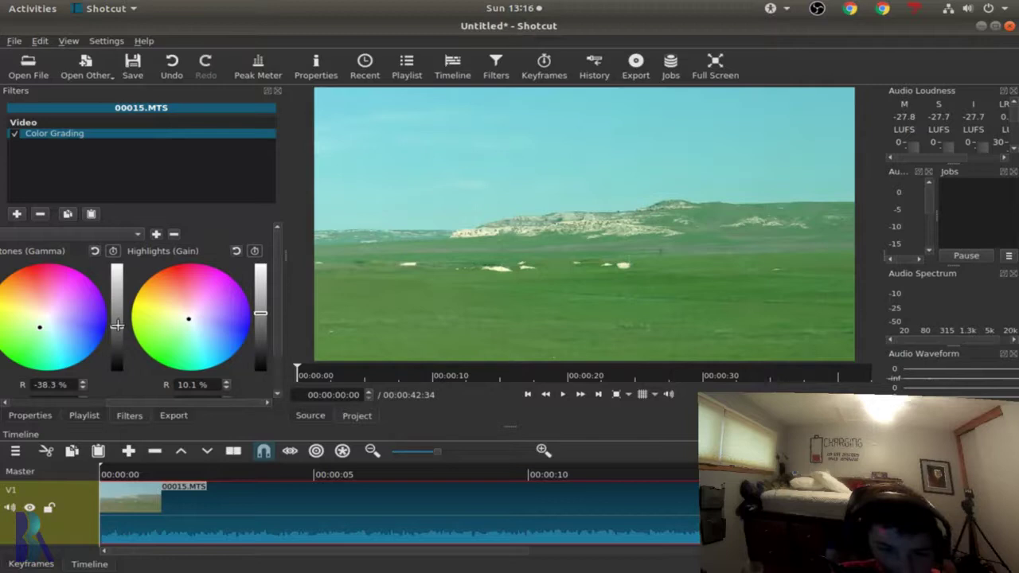
Reset the highlights to neutral, rebalance midtone brightness, and darken the shadows slightly.
{"action": "left_click_drag", "start_coordinate": [117, 325], "coordinate": [117, 327]}
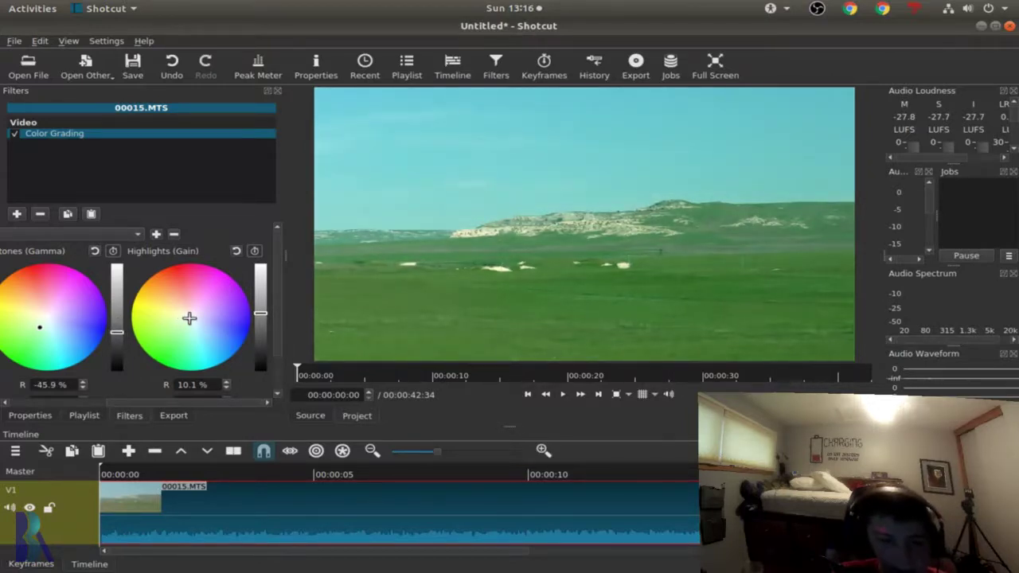
{"action": "mouse_move", "coordinate": [188, 318]}
{"action": "left_mouse_down"}
{"action": "mouse_move", "coordinate": [185, 327]}
{"action": "mouse_move", "coordinate": [196, 321]}
{"action": "left_mouse_up"}
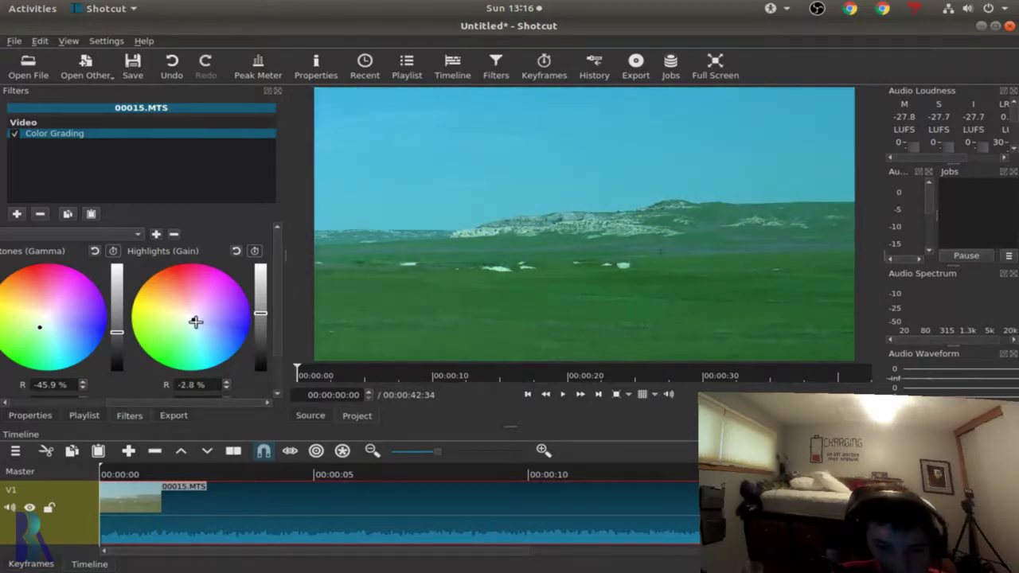
{"action": "left_click_drag", "start_coordinate": [256, 314], "coordinate": [260, 311]}
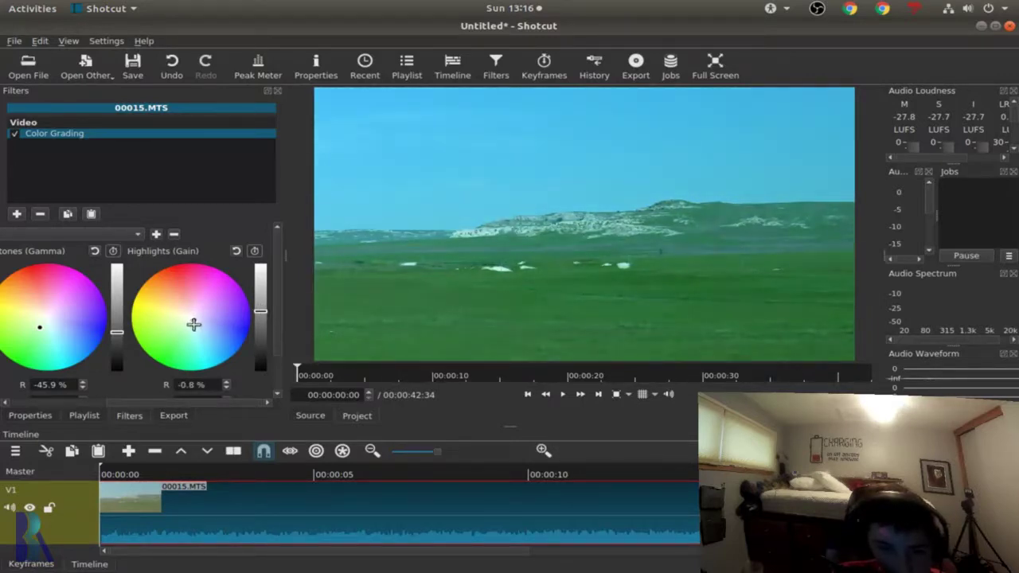
{"action": "left_click", "coordinate": [235, 251]}
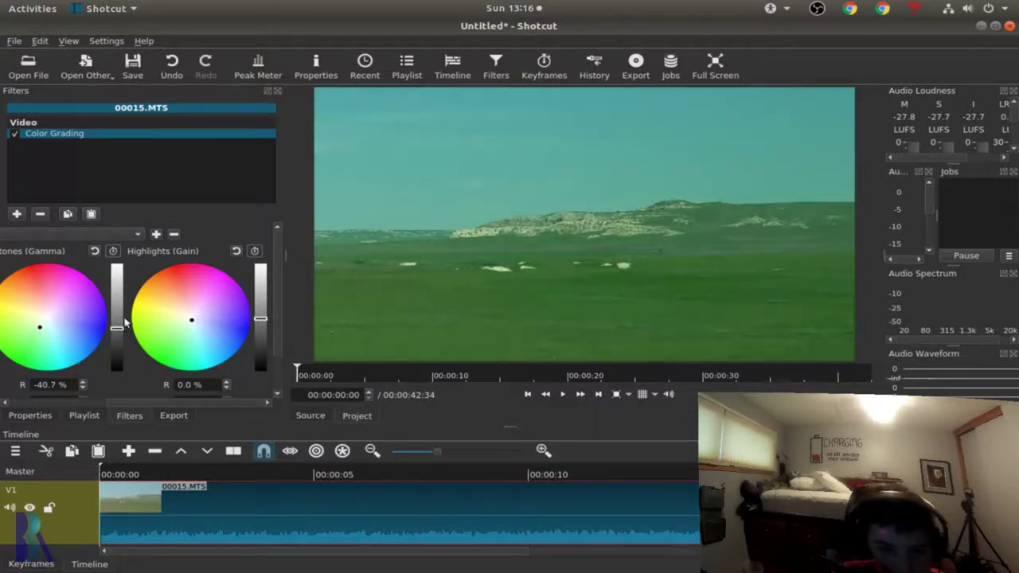
{"action": "left_click_drag", "start_coordinate": [124, 324], "coordinate": [117, 325]}
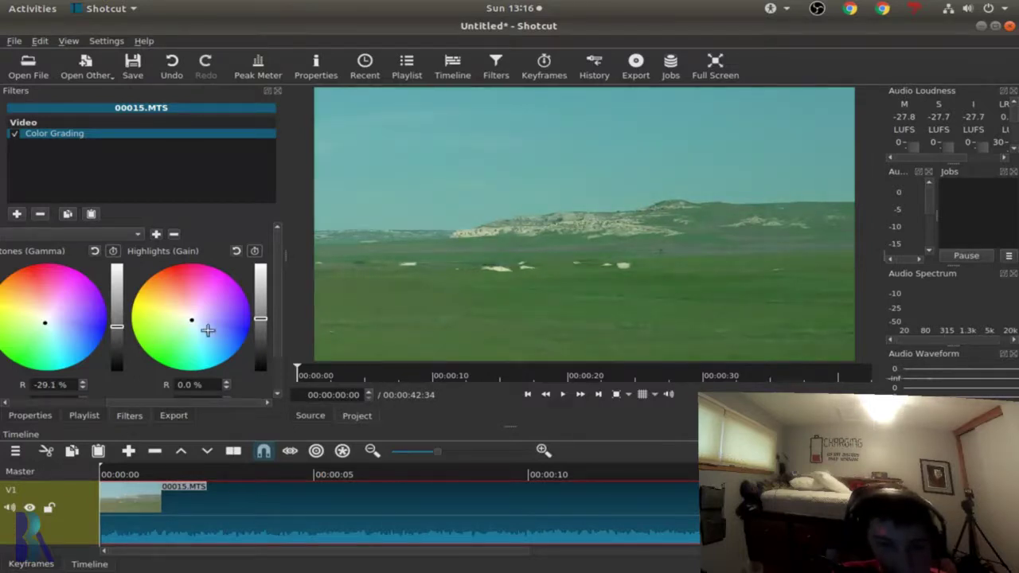
{"action": "scroll", "coordinate": [164, 406], "scroll_direction": "left", "scroll_amount": 3}
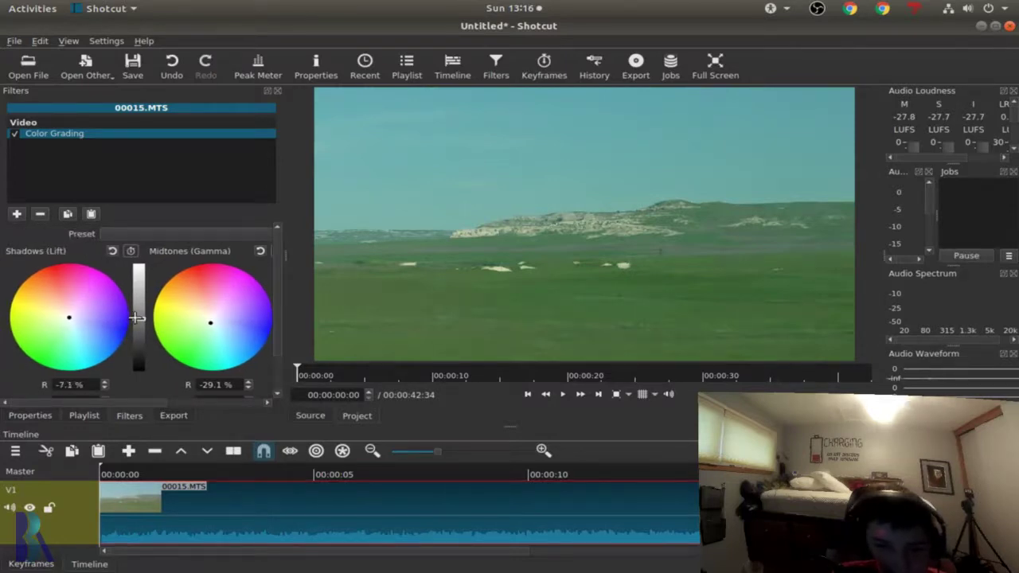
{"action": "left_click_drag", "start_coordinate": [137, 317], "coordinate": [137, 320]}
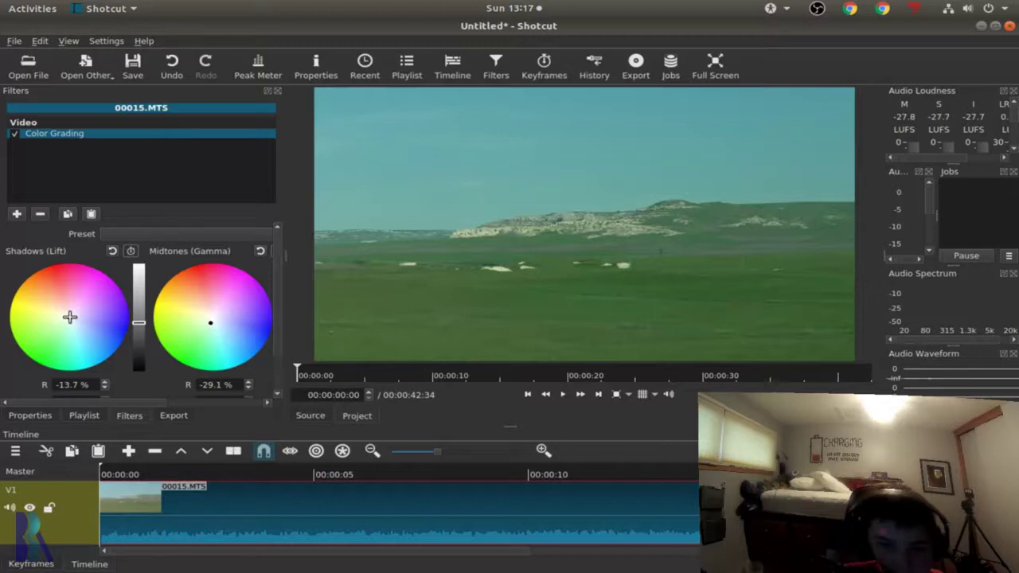
Push the shadows darker and toward green-cyan (R −45.8%), resetting the midtones adjustment.
{"action": "left_click_drag", "start_coordinate": [69, 317], "coordinate": [65, 322]}
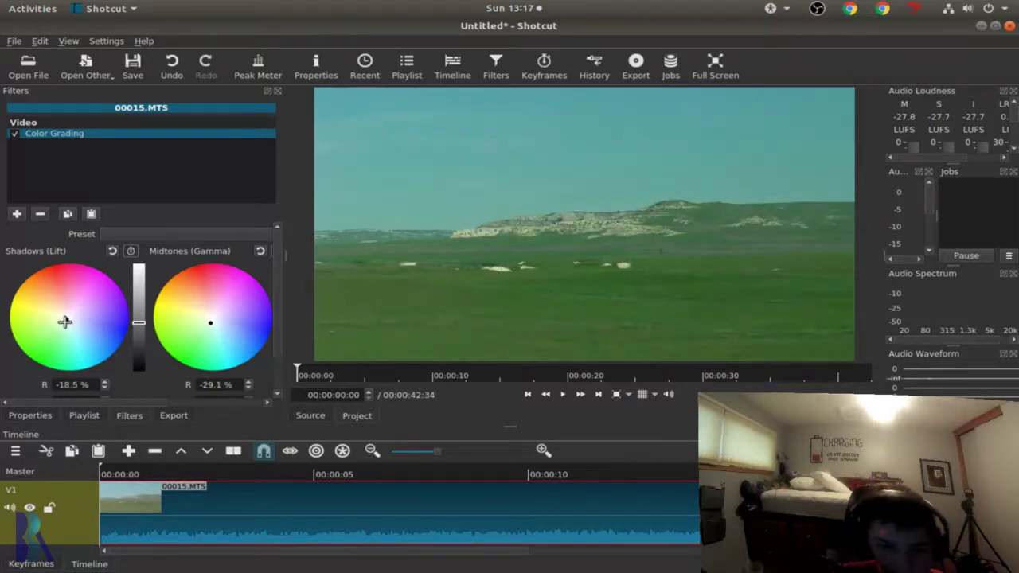
{"action": "left_click", "coordinate": [259, 251]}
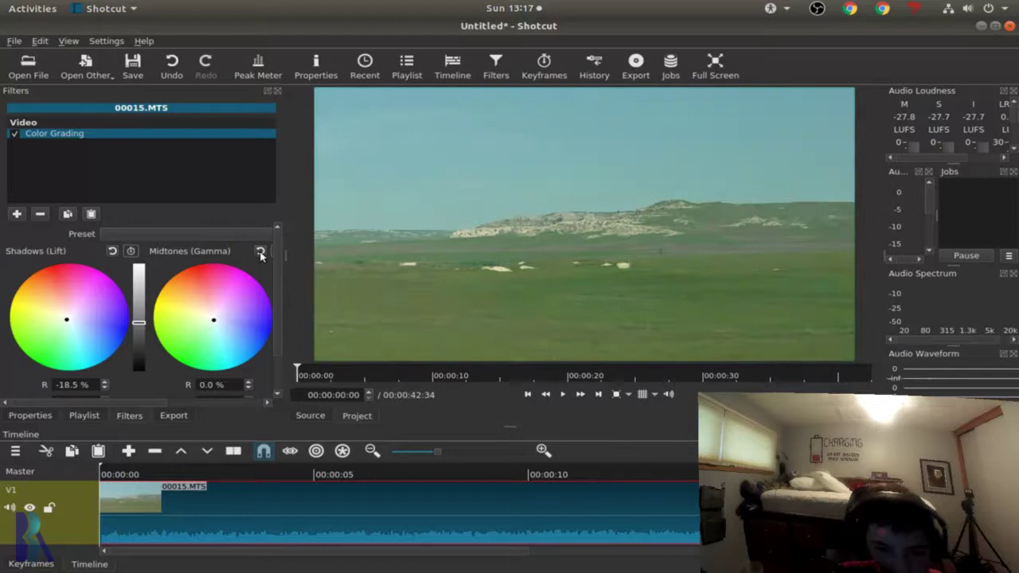
{"action": "left_click_drag", "start_coordinate": [66, 320], "coordinate": [59, 329]}
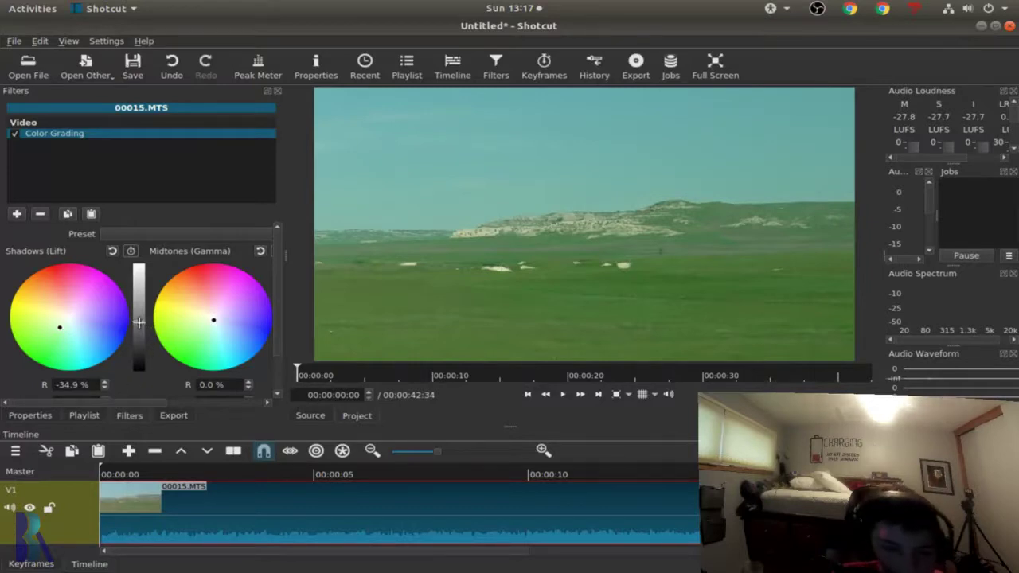
{"action": "left_click_drag", "start_coordinate": [138, 322], "coordinate": [138, 330]}
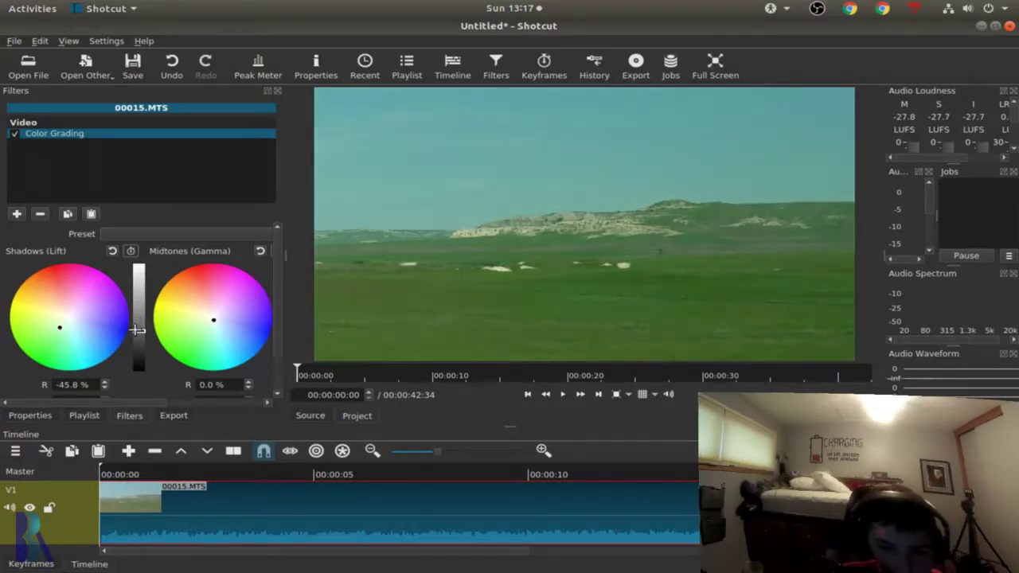
{"action": "left_click_drag", "start_coordinate": [145, 404], "coordinate": [184, 407]}
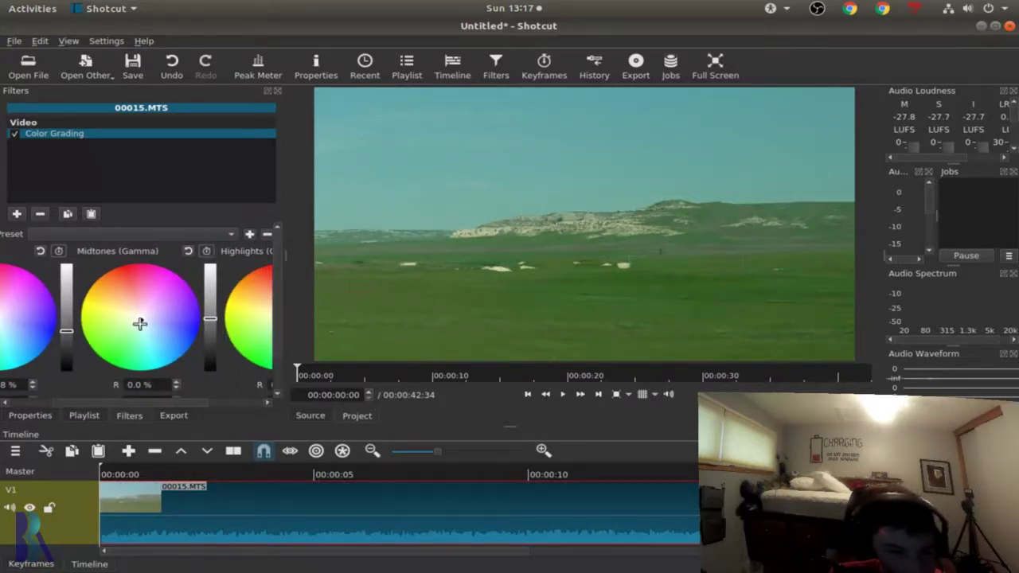
Brighten midtones and highlights, tint highlights toward cyan, then disable Color Grading to compare.
{"action": "mouse_move", "coordinate": [141, 320]}
{"action": "left_mouse_down"}
{"action": "mouse_move", "coordinate": [159, 366]}
{"action": "mouse_move", "coordinate": [148, 327]}
{"action": "left_mouse_up"}
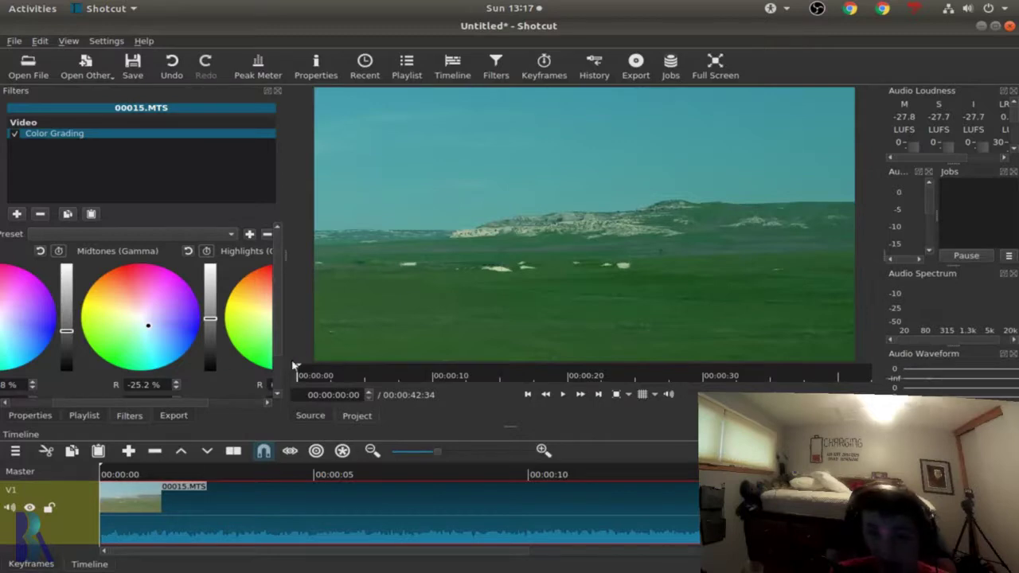
{"action": "left_click_drag", "start_coordinate": [210, 319], "coordinate": [211, 317]}
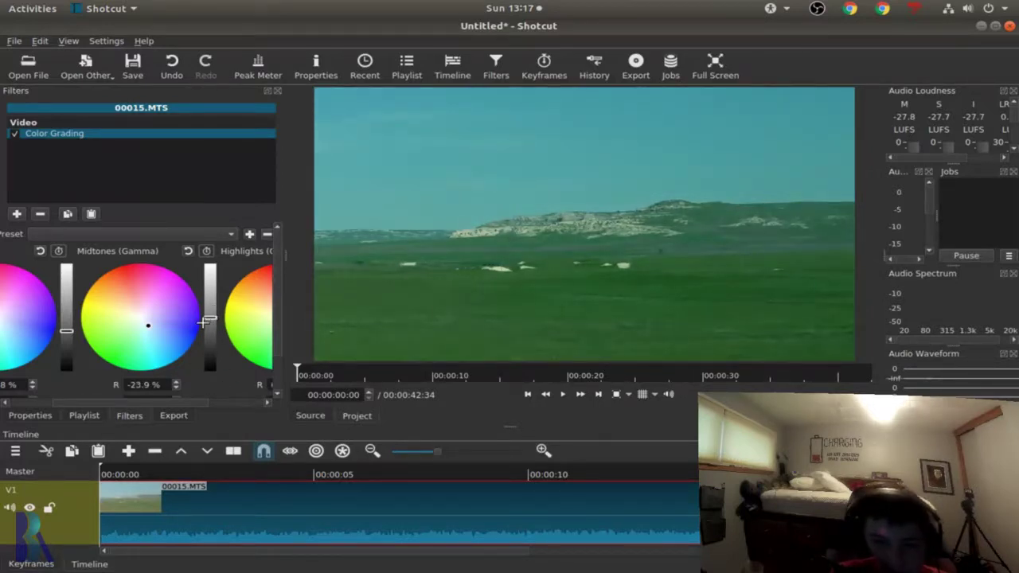
{"action": "left_click_drag", "start_coordinate": [177, 403], "coordinate": [257, 402]}
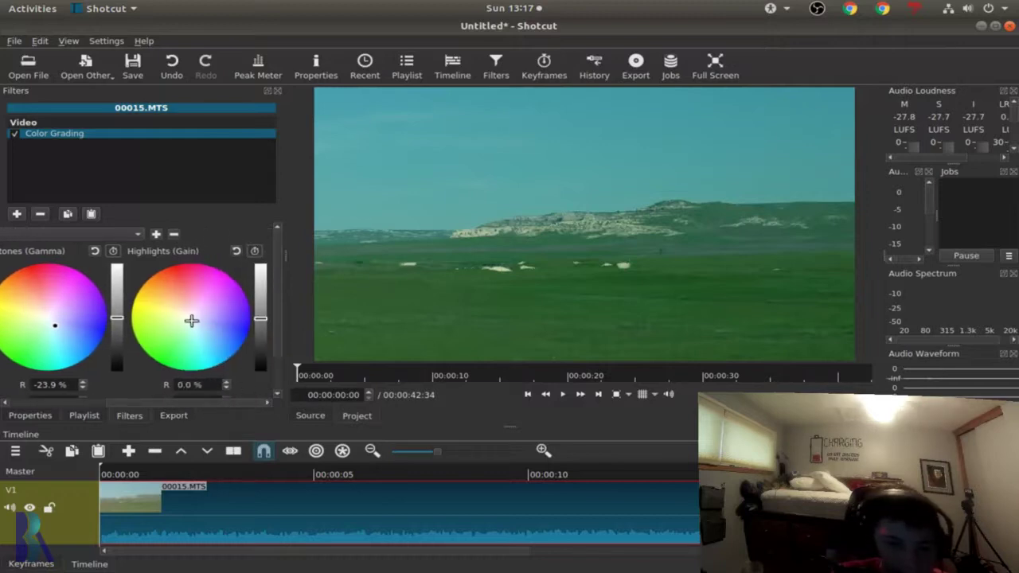
{"action": "left_click_drag", "start_coordinate": [191, 319], "coordinate": [183, 317]}
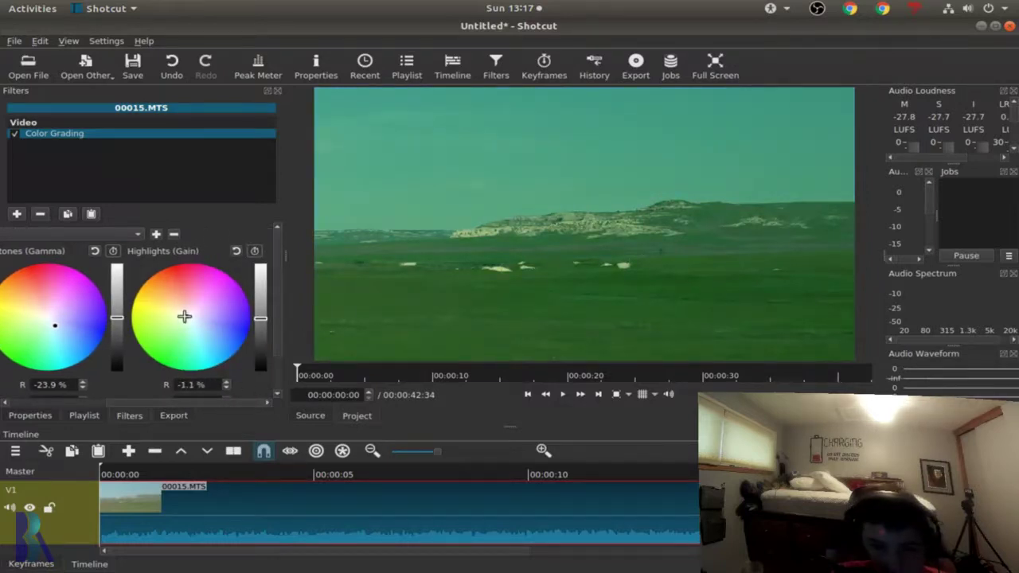
{"action": "left_click_drag", "start_coordinate": [261, 318], "coordinate": [260, 312]}
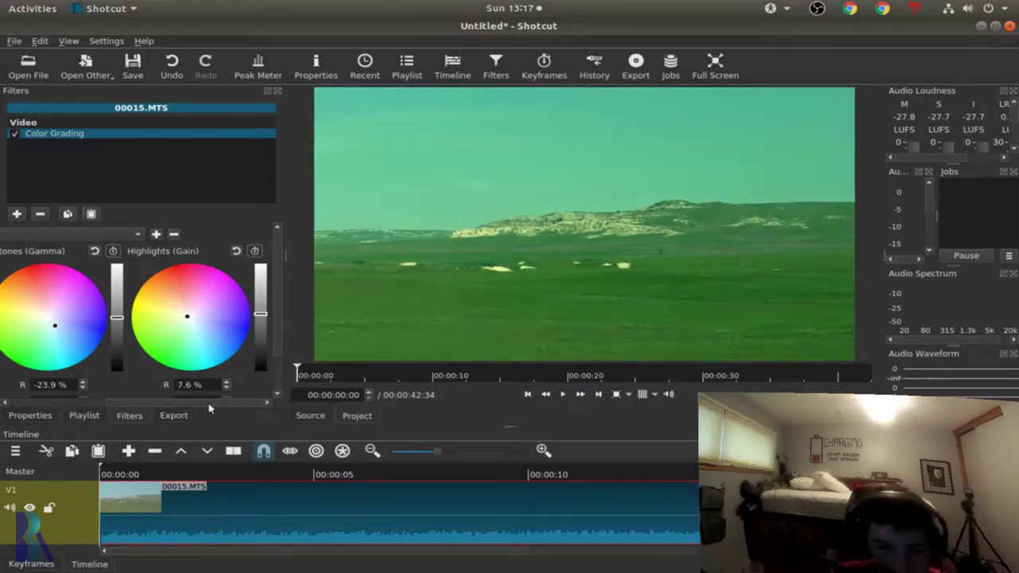
{"action": "left_click_drag", "start_coordinate": [216, 409], "coordinate": [171, 408]}
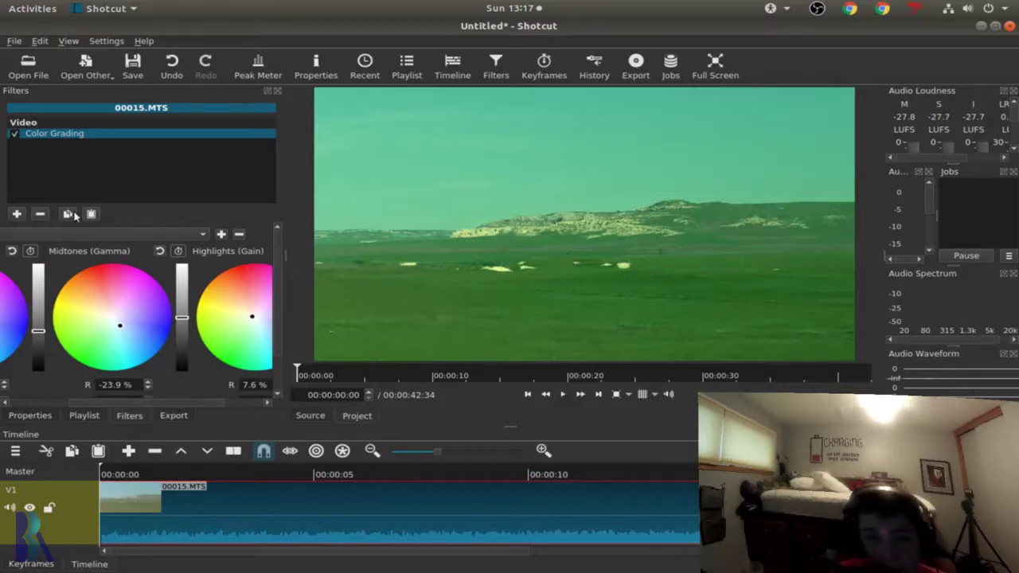
{"action": "left_click", "coordinate": [15, 133]}
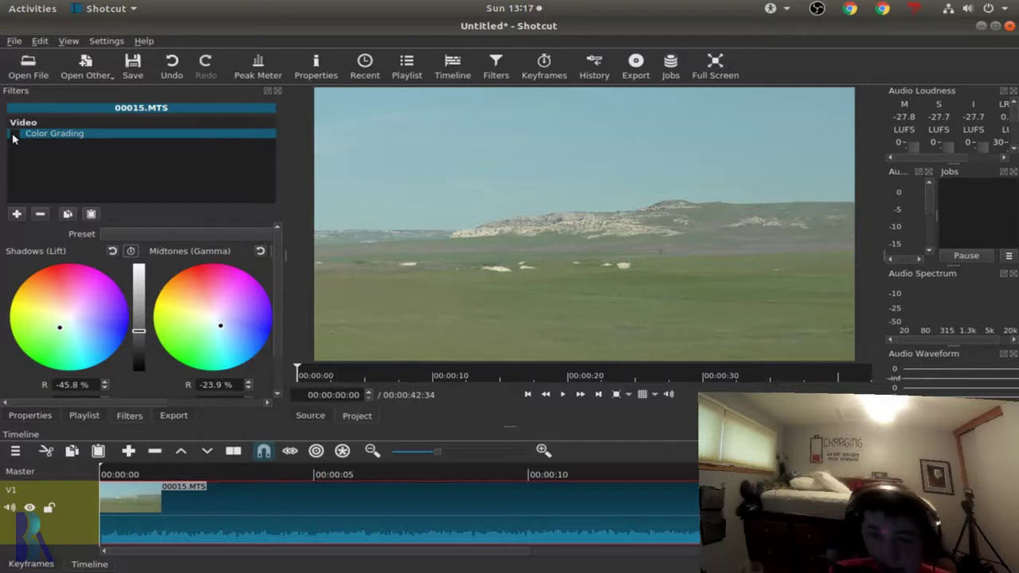
Re-enable Color Grading, lighten the shadows to R −25.4% and re-centre the highlights colour.
{"action": "left_click", "coordinate": [13, 135]}
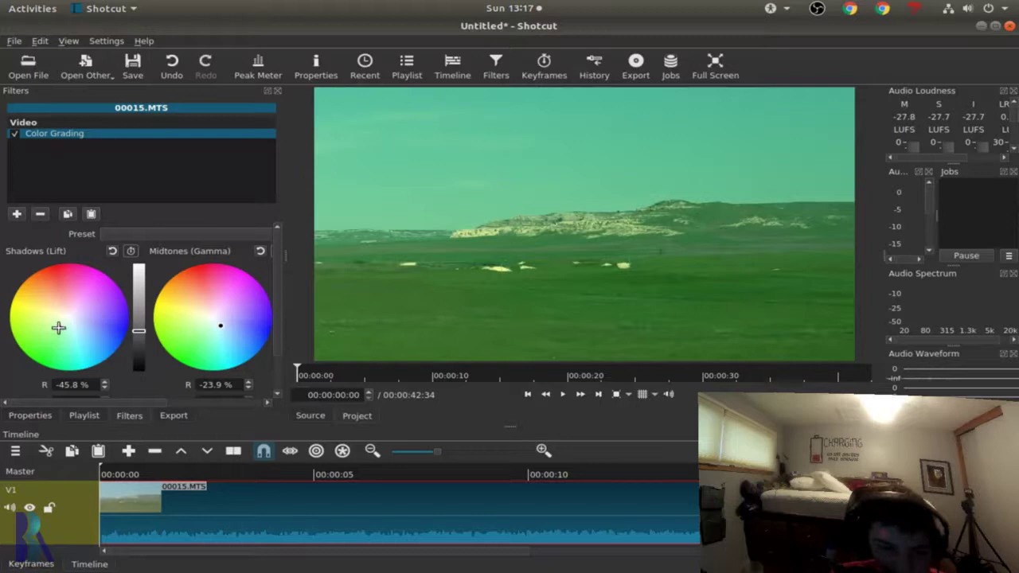
{"action": "left_click_drag", "start_coordinate": [58, 327], "coordinate": [69, 319]}
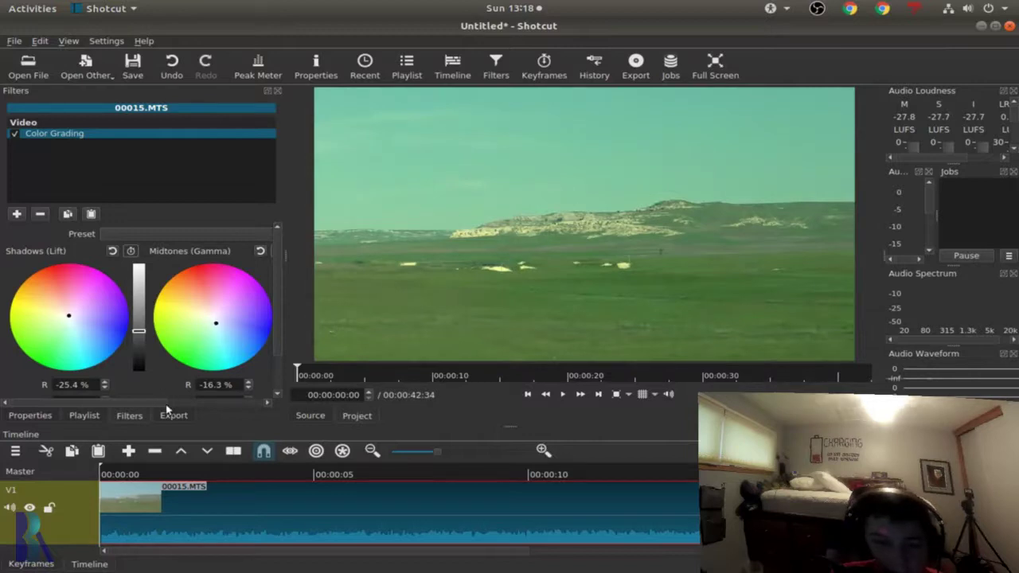
{"action": "scroll", "coordinate": [151, 403], "scroll_direction": "right", "scroll_amount": 4}
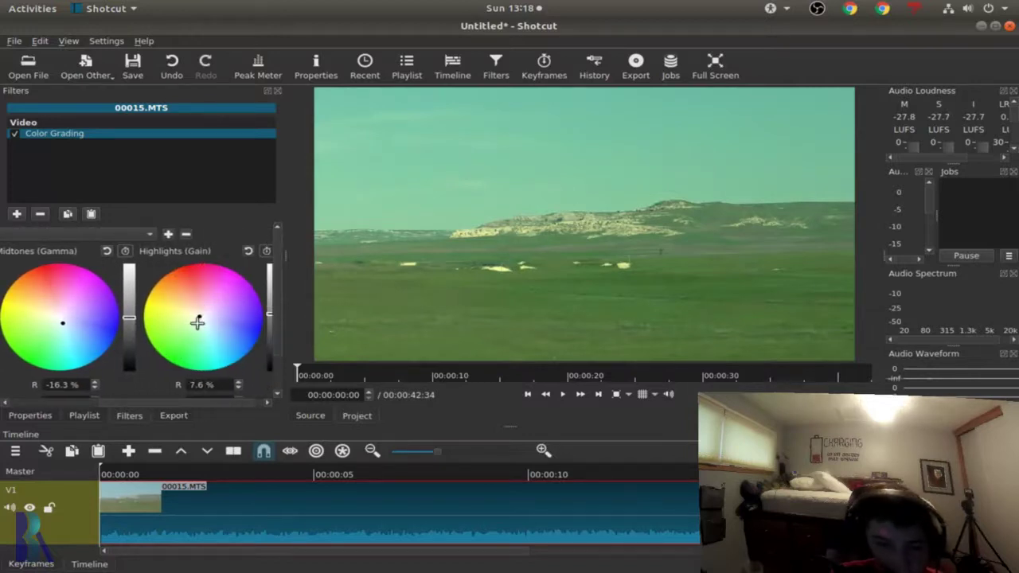
{"action": "left_click", "coordinate": [201, 318]}
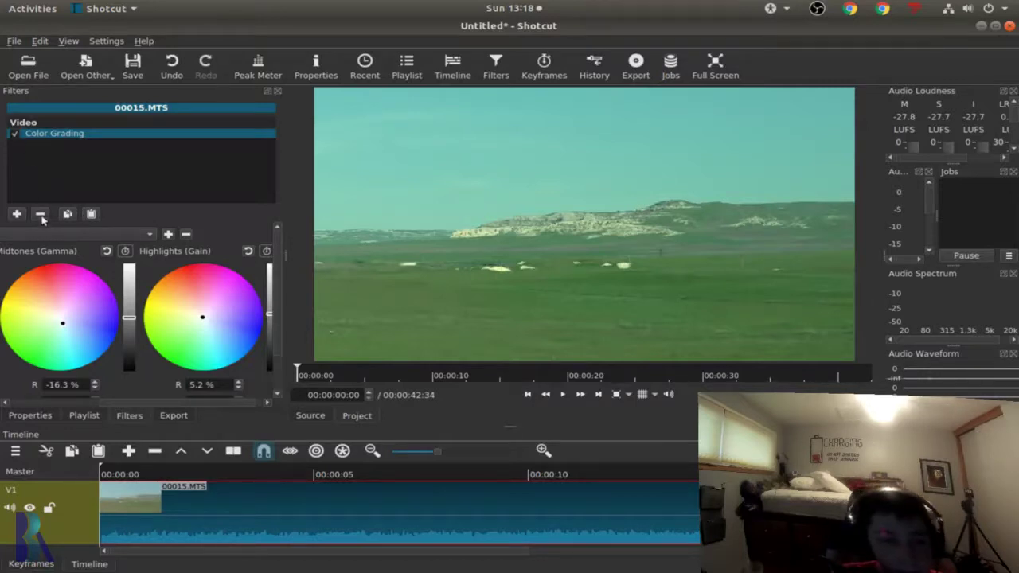
Replace the Color Grading filter with a Contrast filter set to 67% level.
{"action": "left_click", "coordinate": [39, 215]}
{"action": "left_click", "coordinate": [16, 213]}
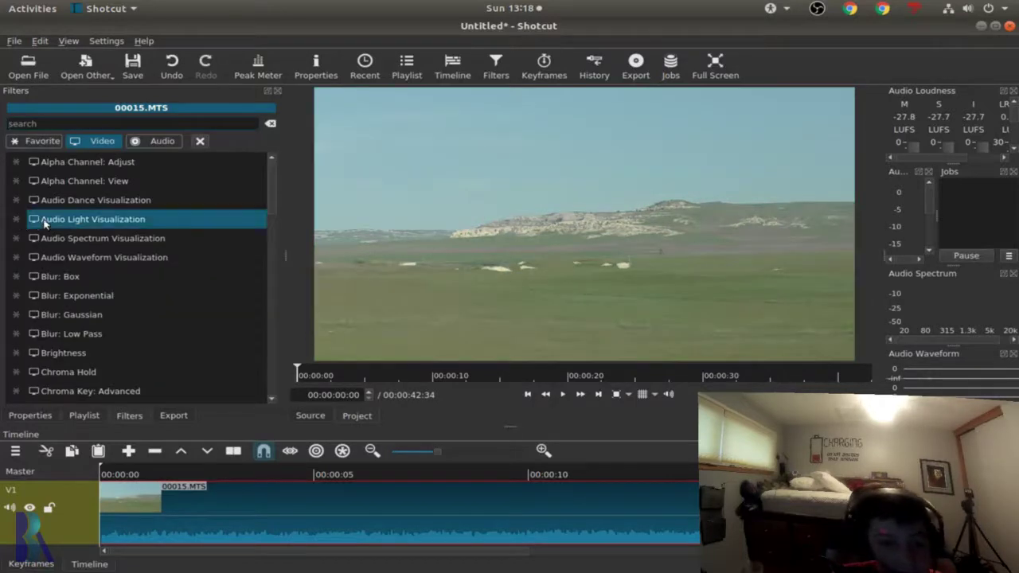
{"action": "scroll", "coordinate": [70, 243], "scroll_direction": "down", "scroll_amount": 2}
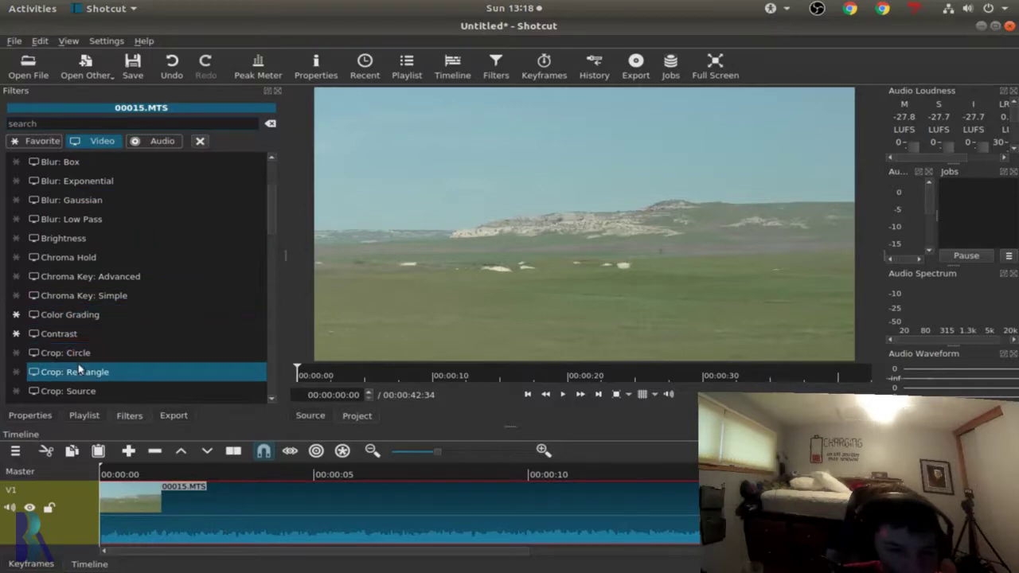
{"action": "left_click", "coordinate": [84, 335]}
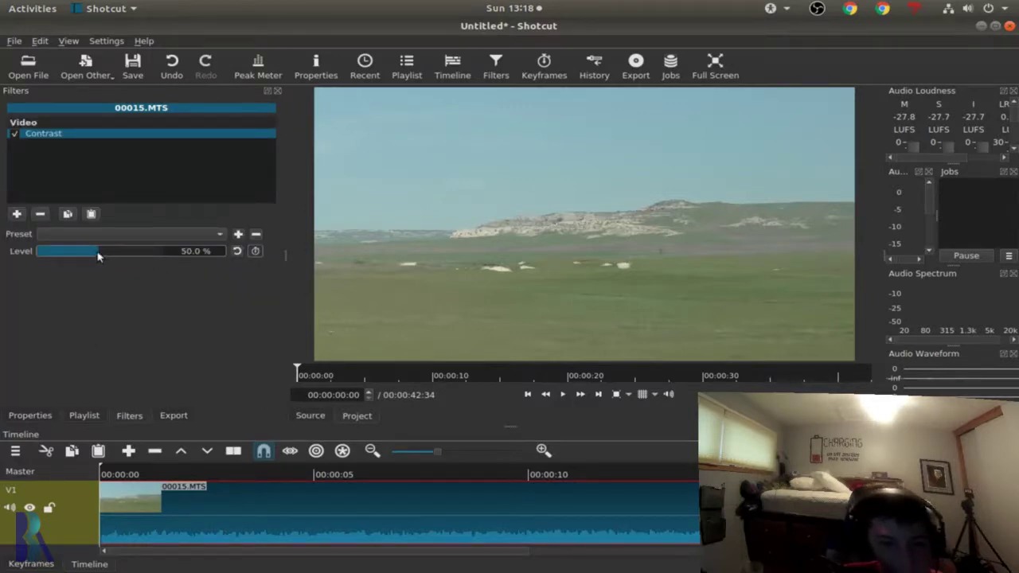
{"action": "left_click_drag", "start_coordinate": [103, 256], "coordinate": [122, 255]}
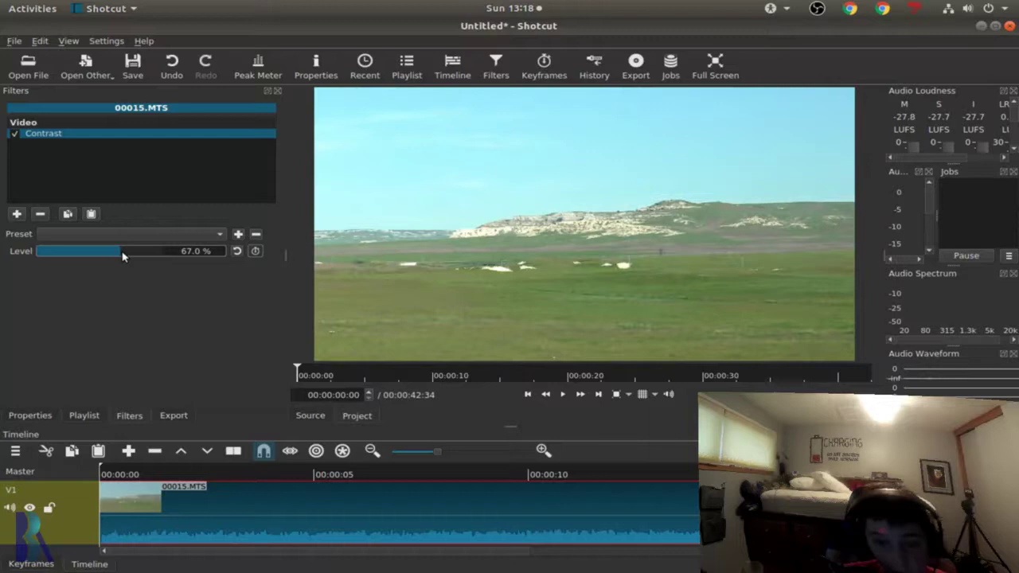
{"action": "left_click", "coordinate": [18, 215]}
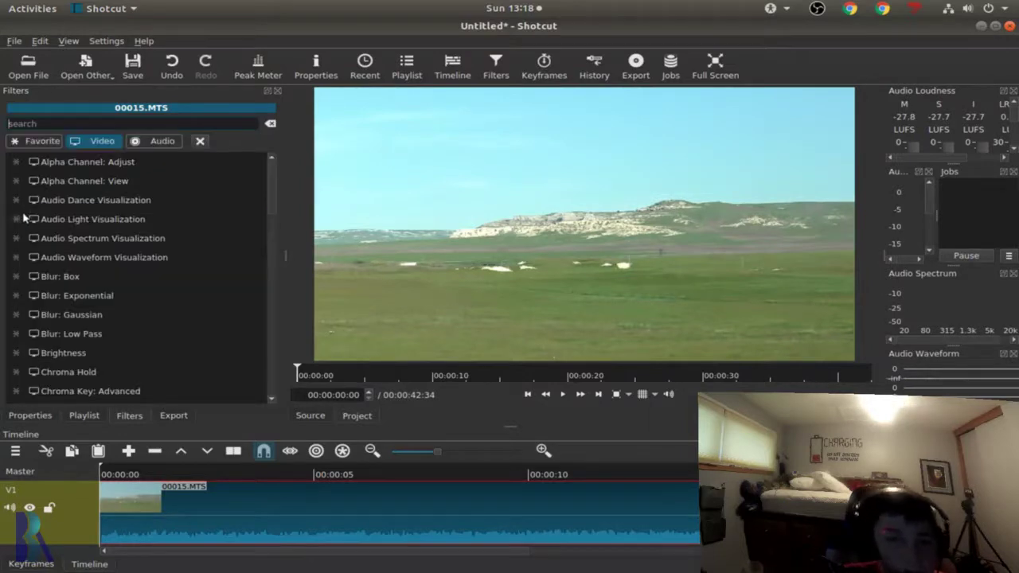
Add Color Grading from Favorites, darken midtones to −40.2% and slightly darken highlights.
{"action": "left_click", "coordinate": [19, 141]}
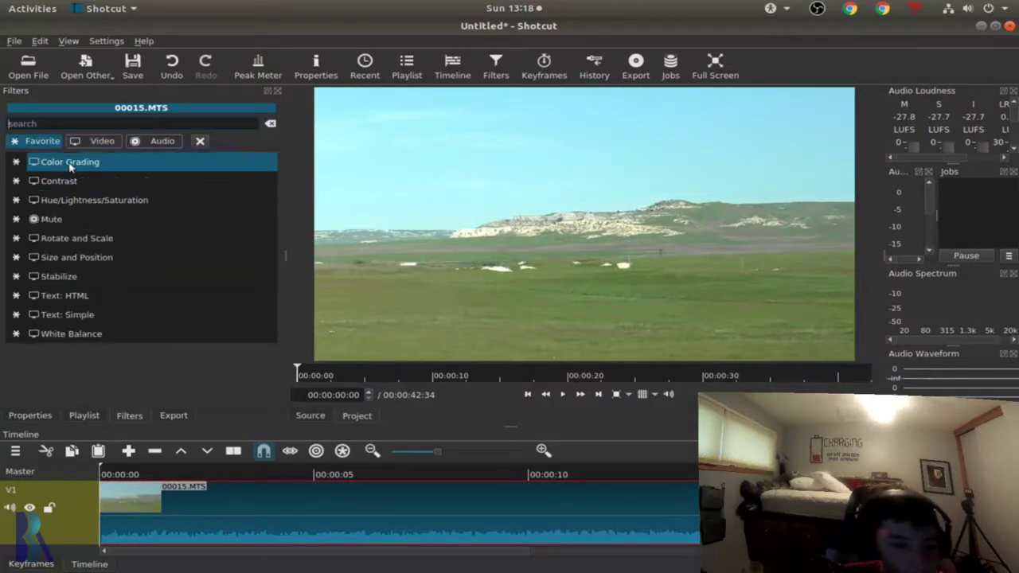
{"action": "left_click", "coordinate": [41, 162]}
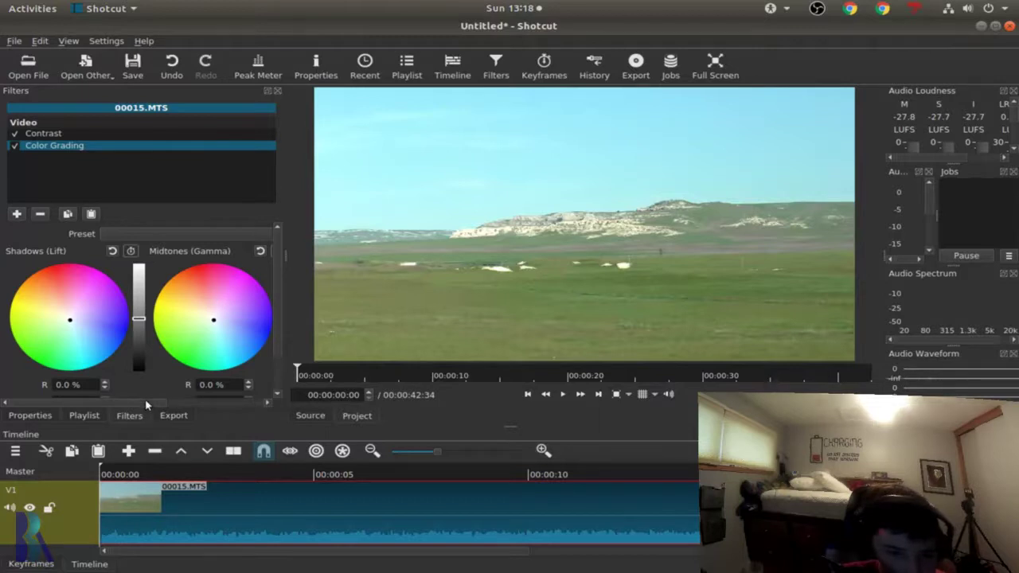
{"action": "scroll", "coordinate": [145, 398], "scroll_direction": "right", "scroll_amount": 1}
{"action": "left_click", "coordinate": [206, 320]}
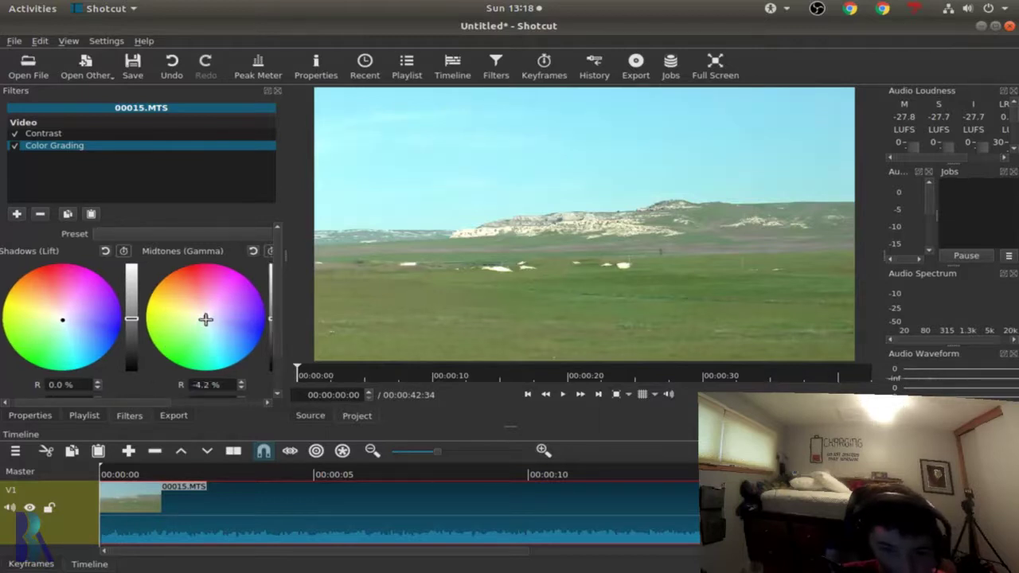
{"action": "left_click_drag", "start_coordinate": [205, 319], "coordinate": [209, 322]}
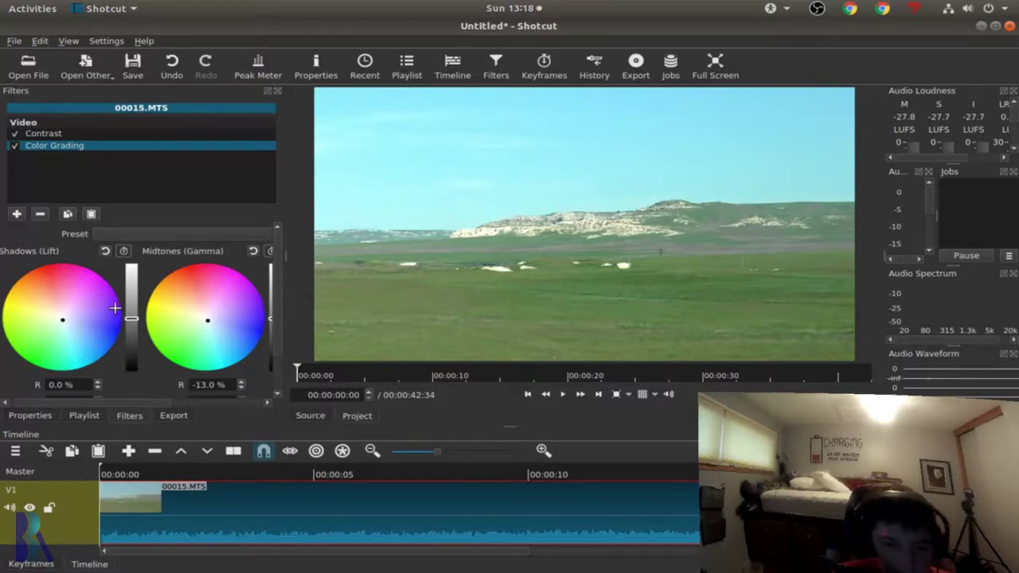
{"action": "scroll", "coordinate": [157, 406], "scroll_direction": "right", "scroll_amount": 2}
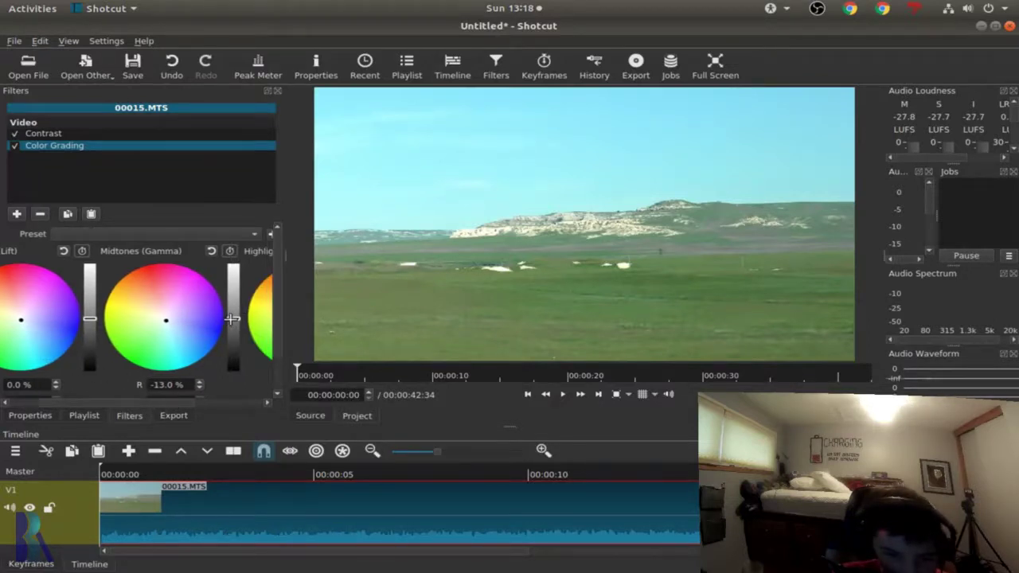
{"action": "left_click_drag", "start_coordinate": [234, 319], "coordinate": [234, 334]}
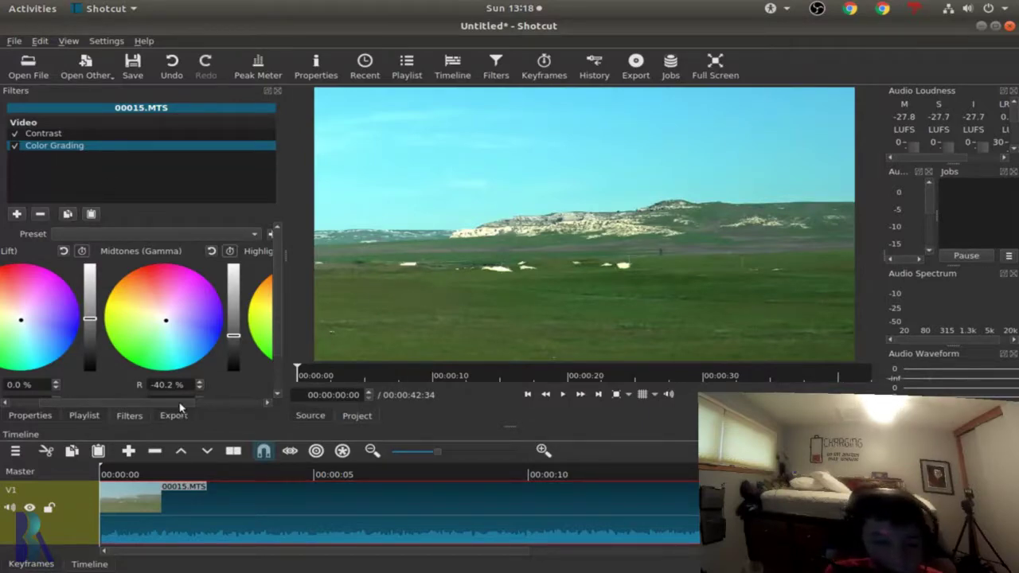
{"action": "left_click_drag", "start_coordinate": [180, 407], "coordinate": [258, 407]}
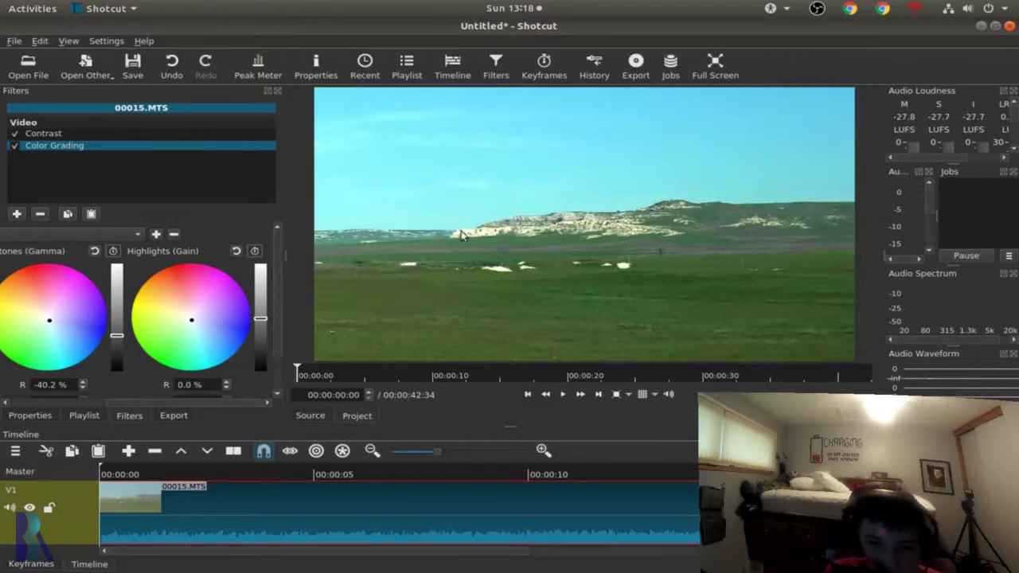
{"action": "left_click_drag", "start_coordinate": [260, 318], "coordinate": [261, 321]}
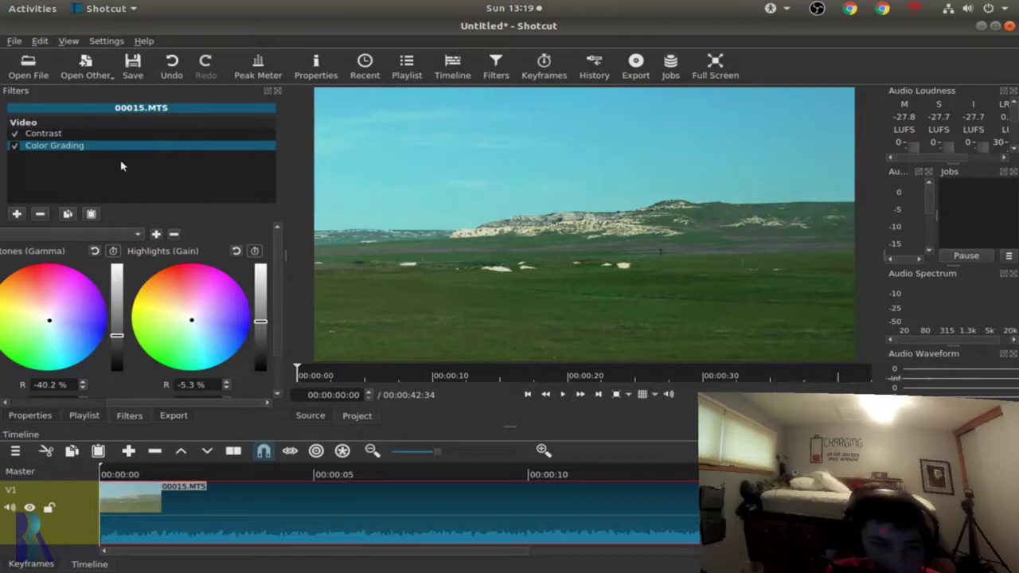
Lower the Contrast level to 62.1%, then disable both filters to compare.
{"action": "left_click", "coordinate": [94, 134]}
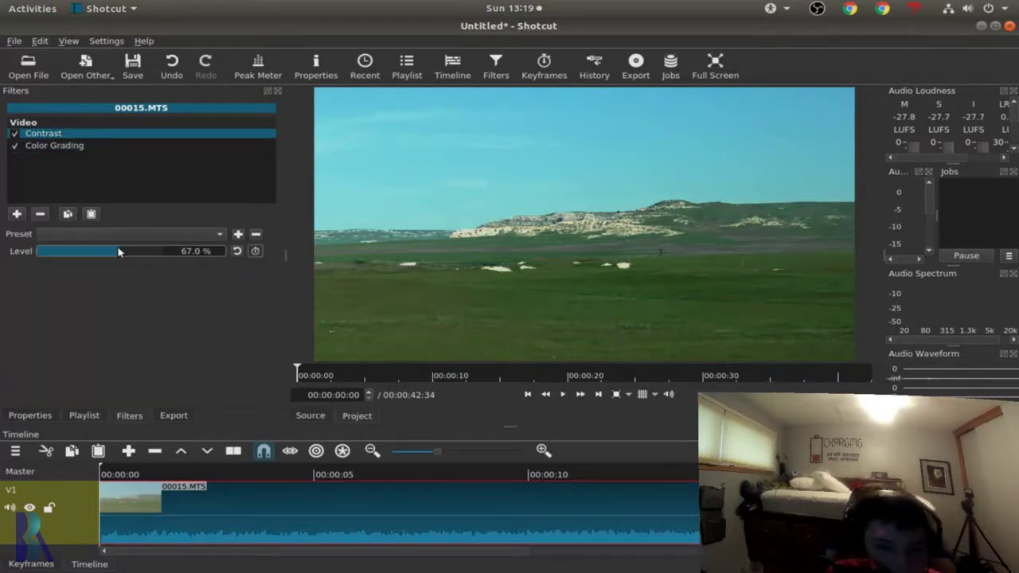
{"action": "left_click_drag", "start_coordinate": [118, 252], "coordinate": [116, 253]}
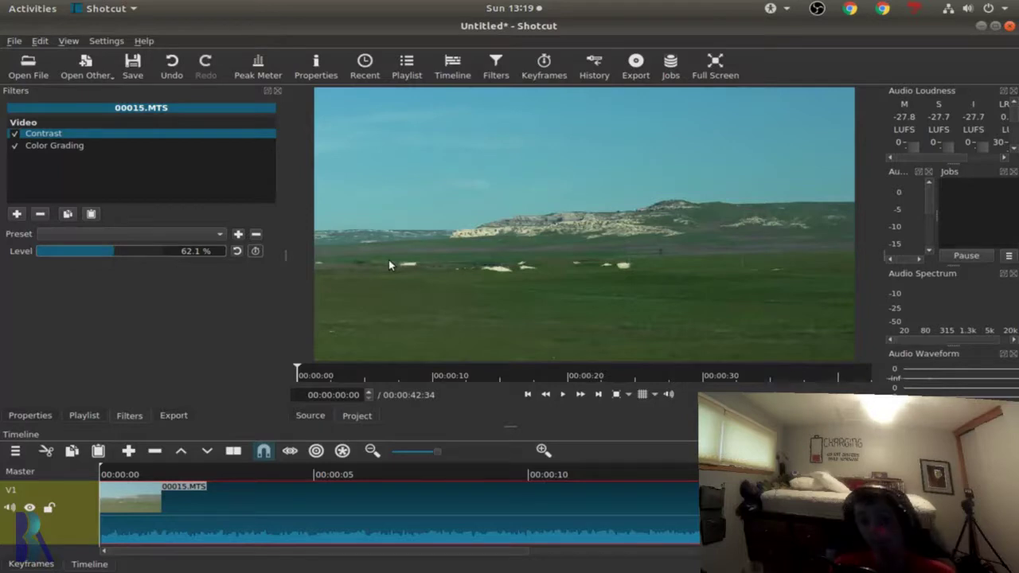
{"action": "left_click", "coordinate": [13, 135]}
{"action": "left_click", "coordinate": [14, 146]}
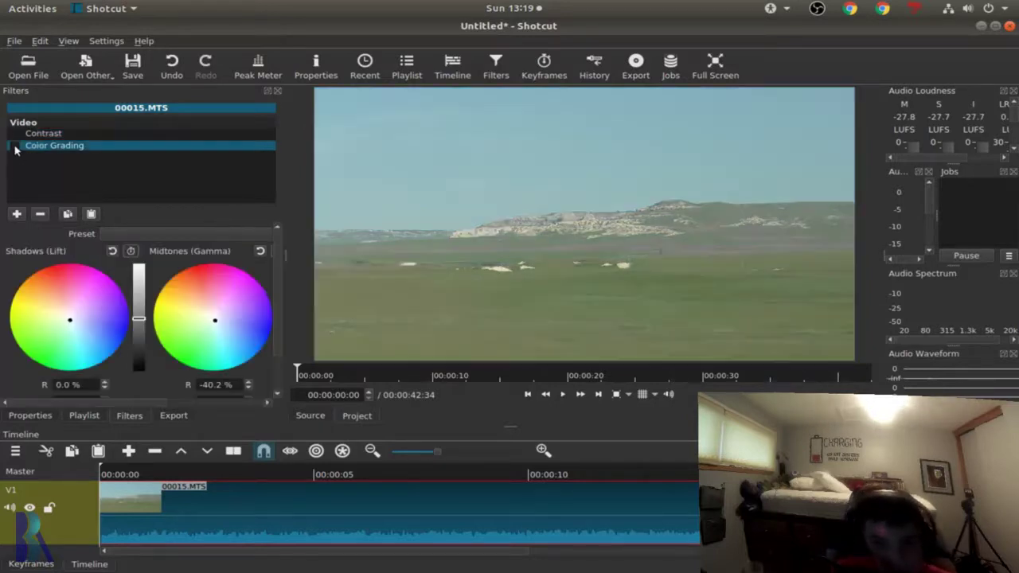